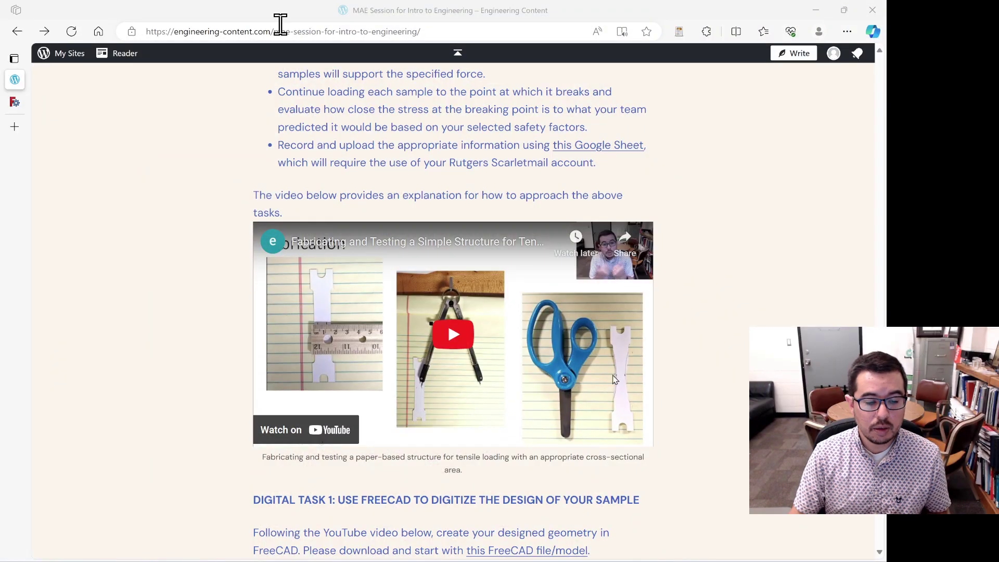
- Save Wide-Dogbone_231009b.FCStd from the course page's FreeCAD model link to the Desktop and open it in FreeCAD
click(15, 104)
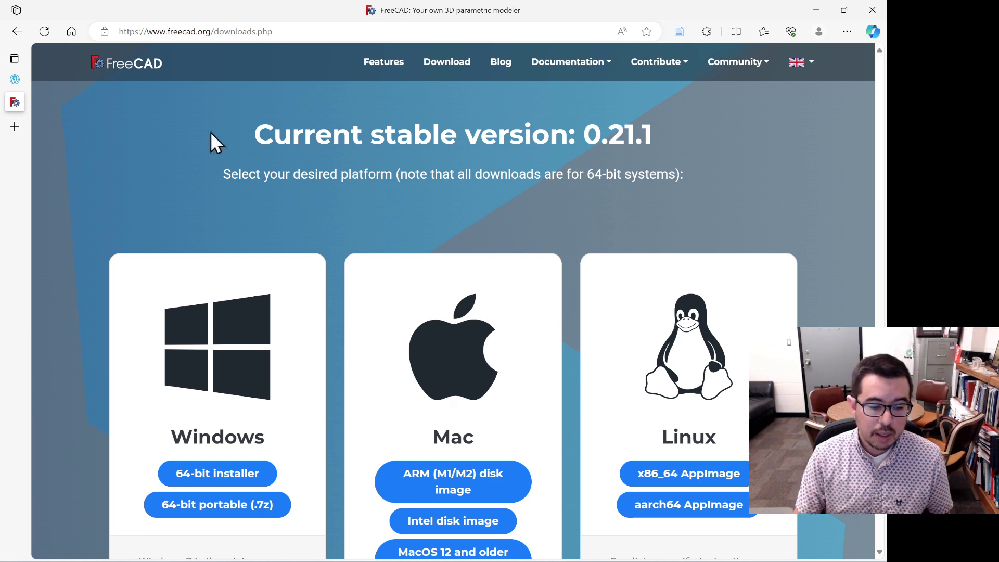
click(12, 82)
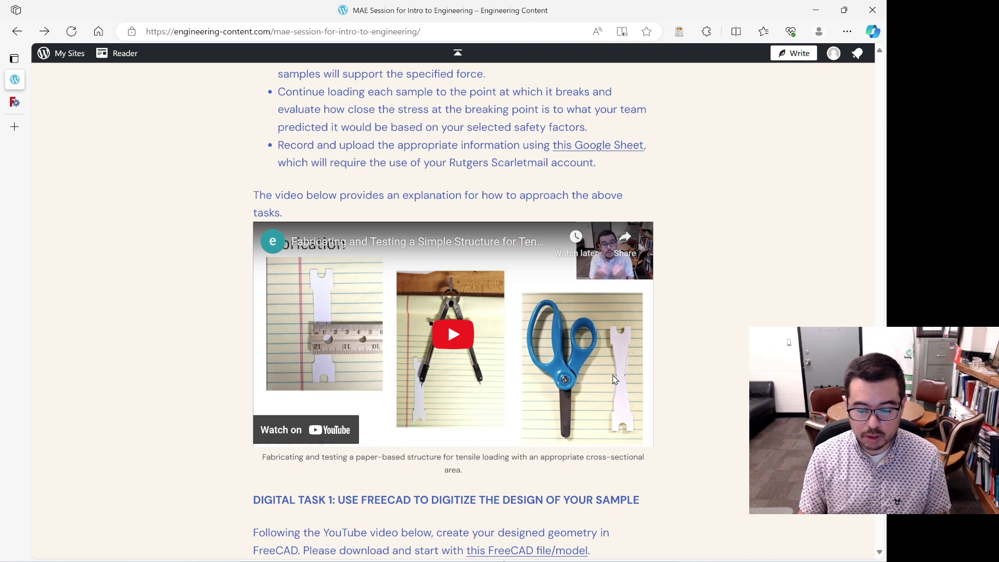
click(505, 554)
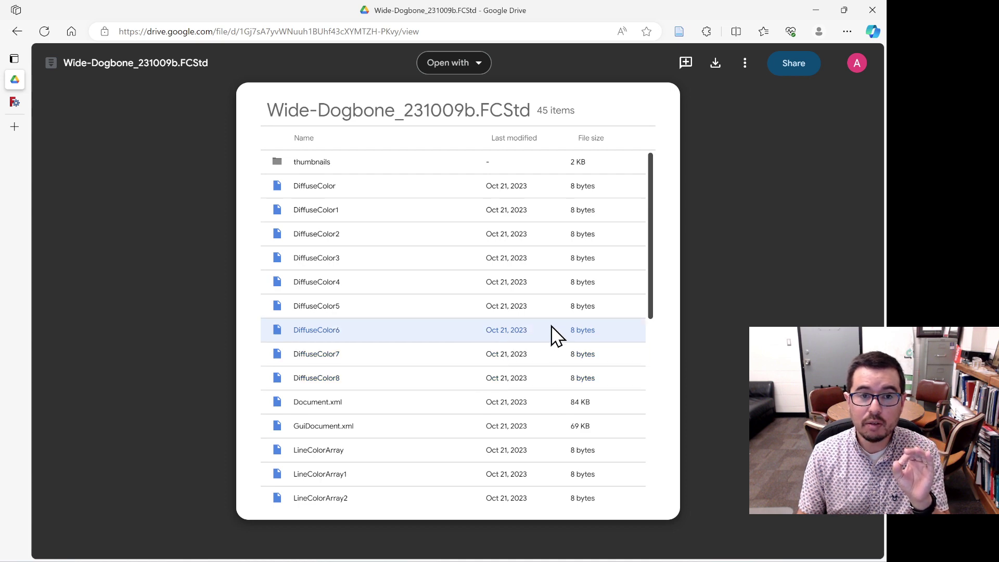
click(717, 68)
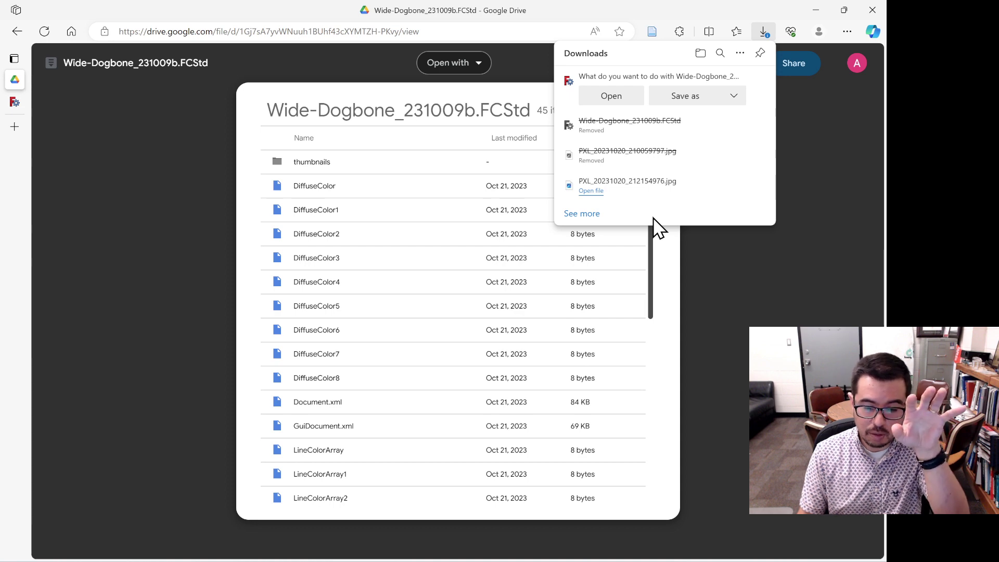
click(702, 104)
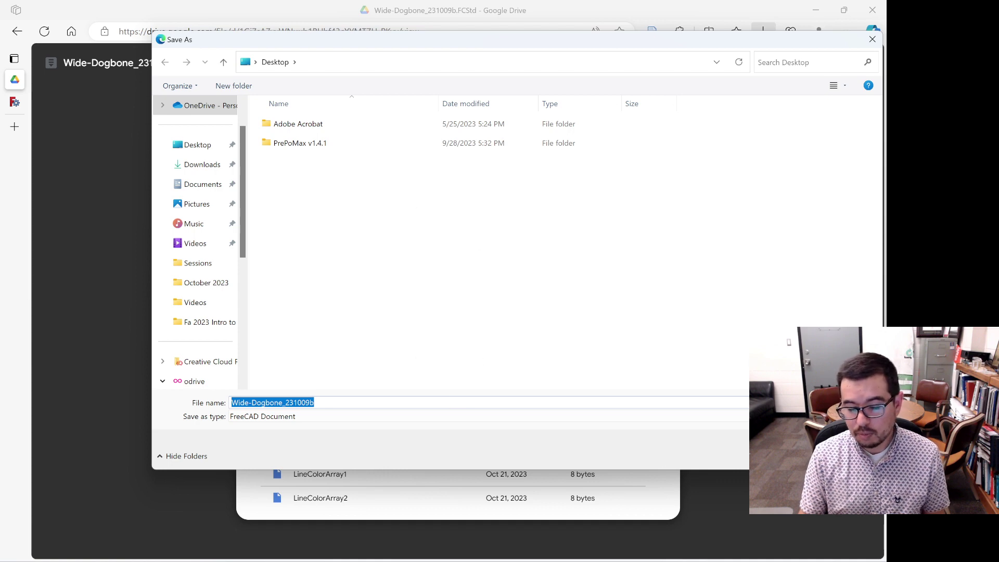
click(796, 456)
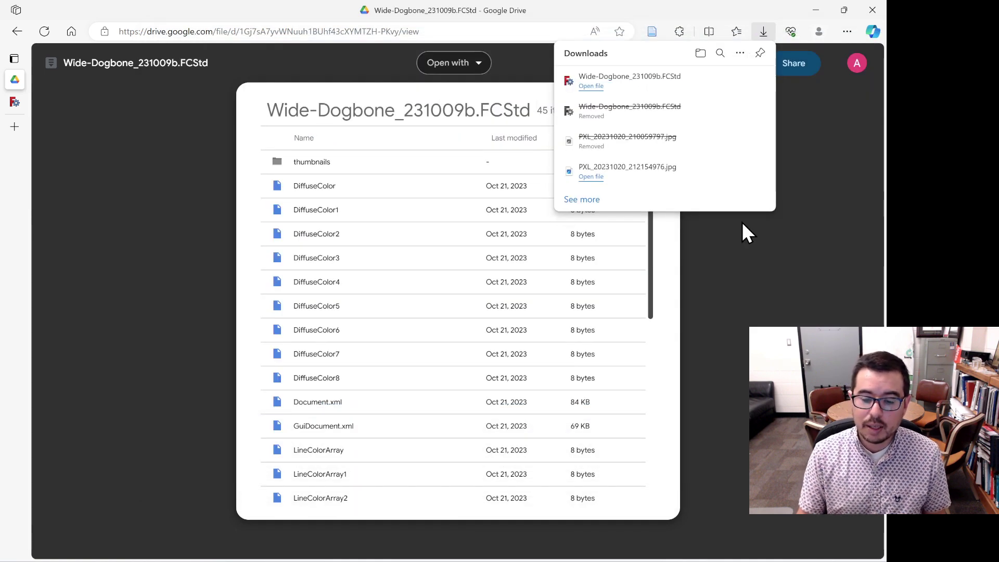
click(816, 10)
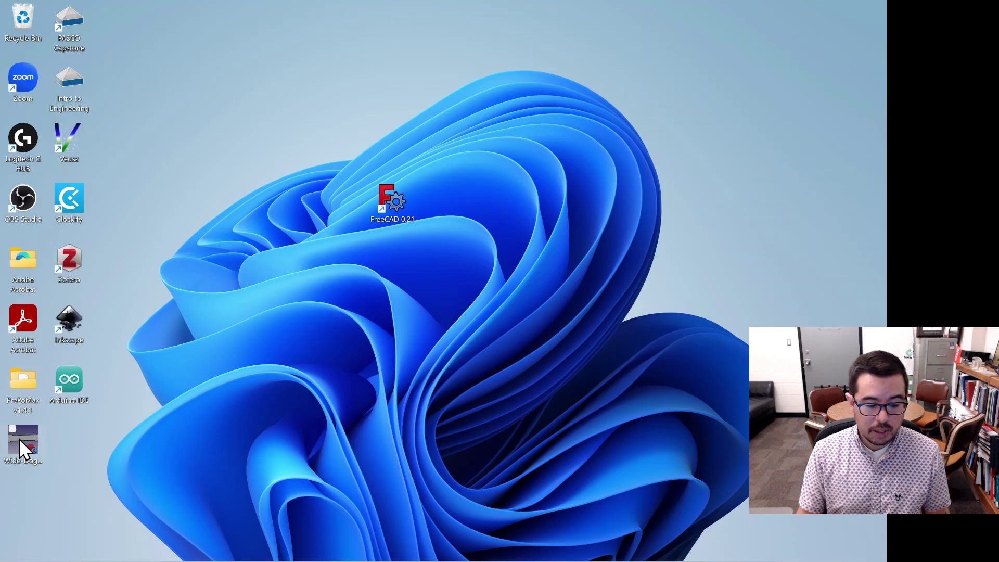
drag(490, 205, 491, 206)
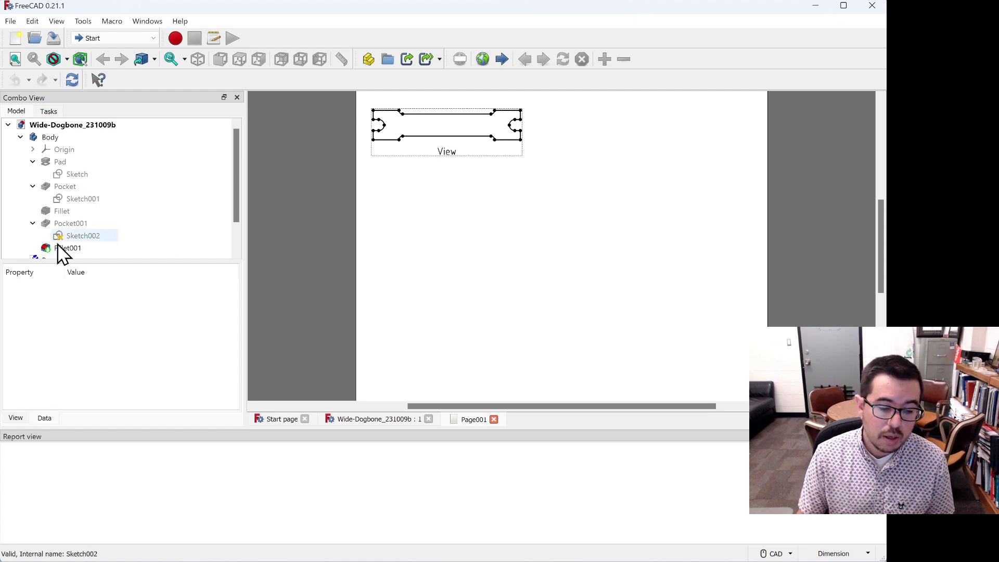
- Switch to the Part Design workbench and select the dogbone's Body in the model tree
click(102, 40)
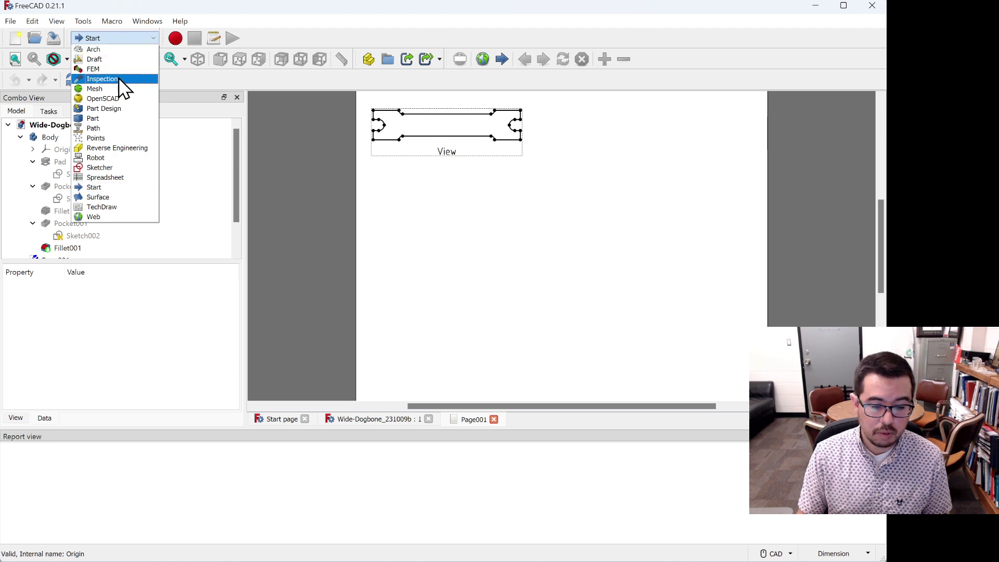
click(115, 109)
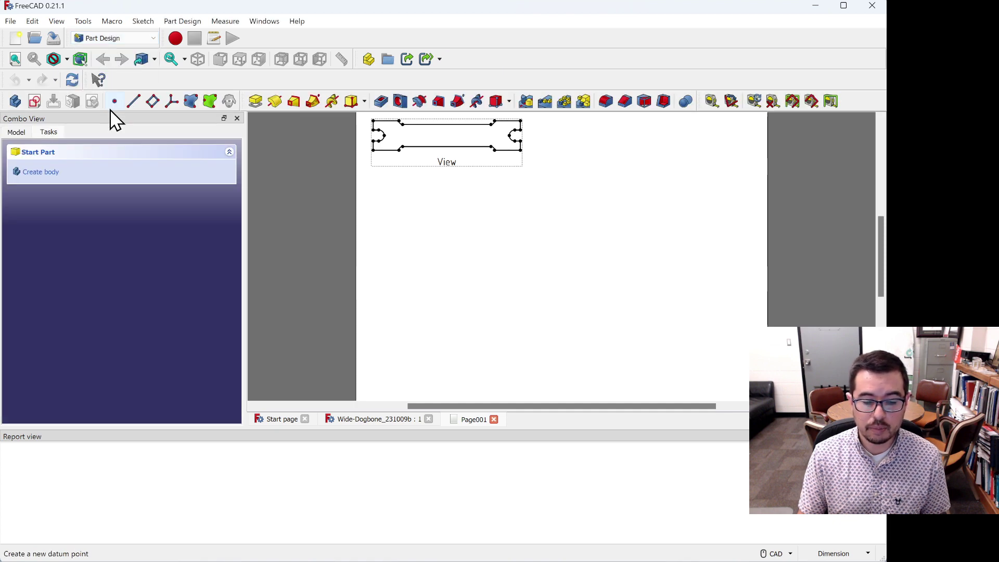
click(17, 133)
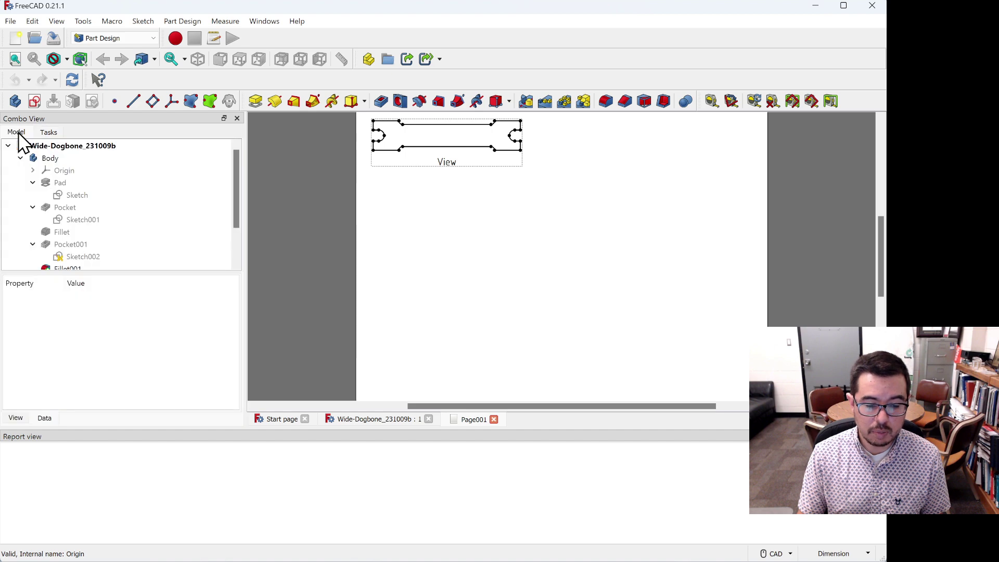
click(38, 158)
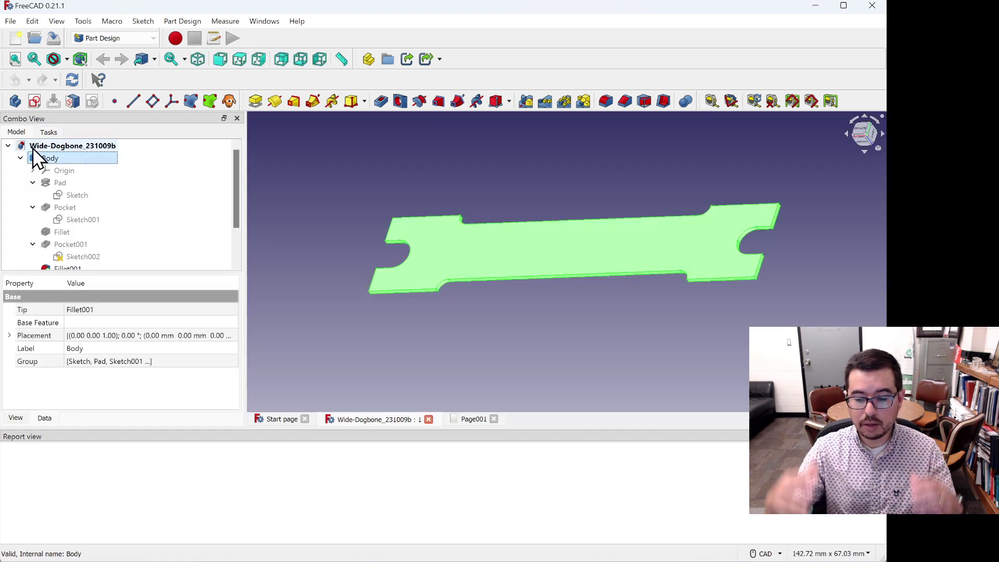
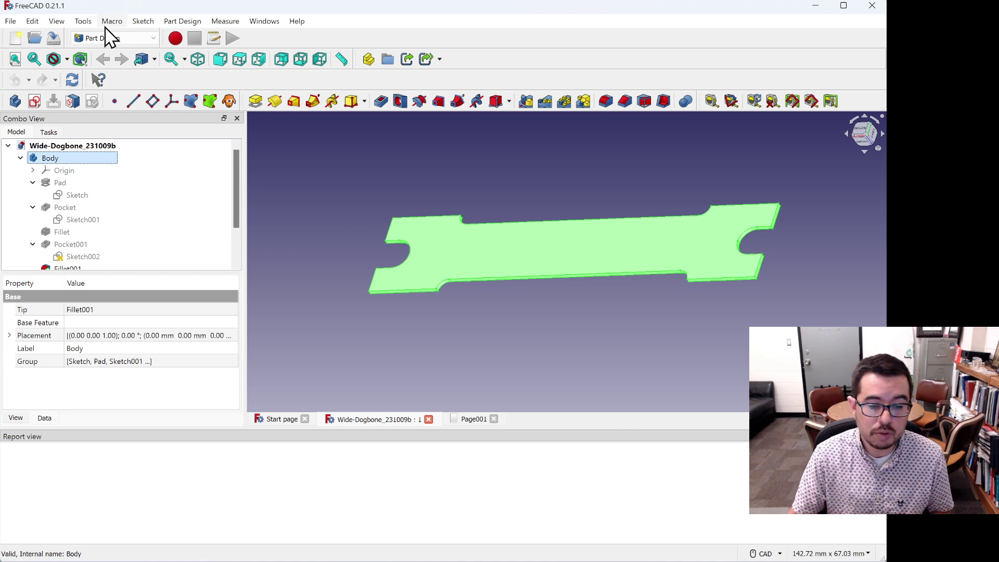
- Show the Python console in the FreeCAD window
click(57, 23)
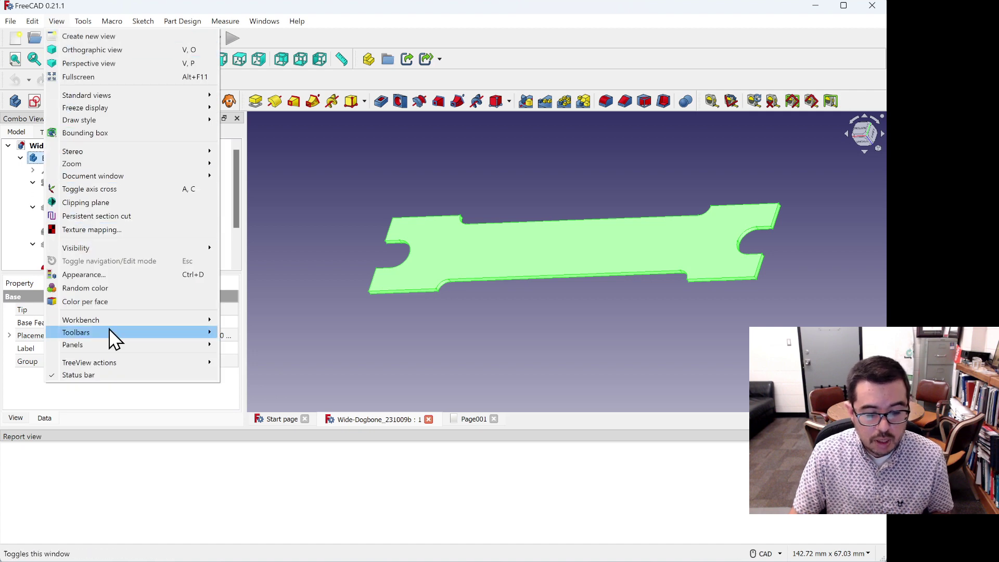
mouse_move(111, 336)
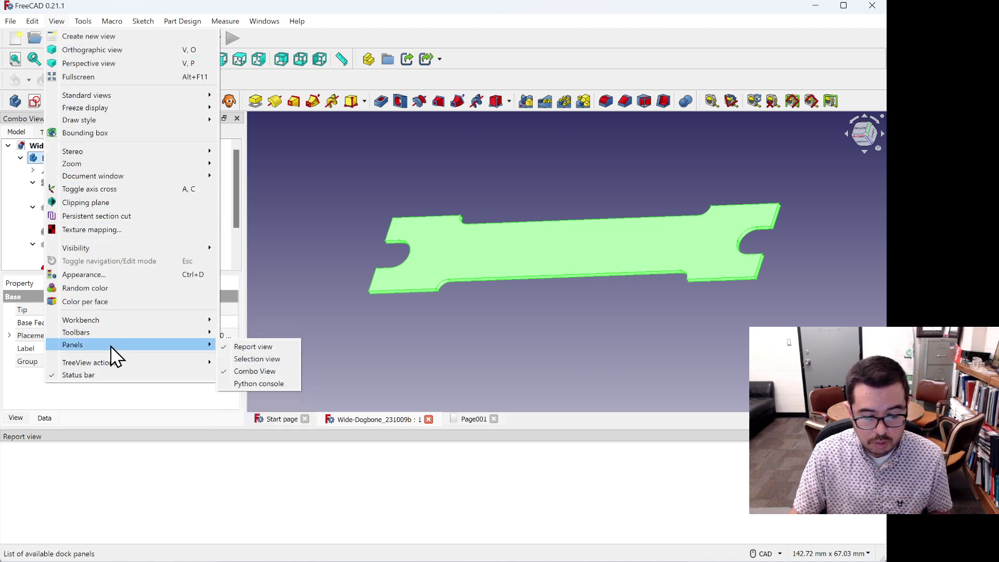
click(270, 385)
click(729, 533)
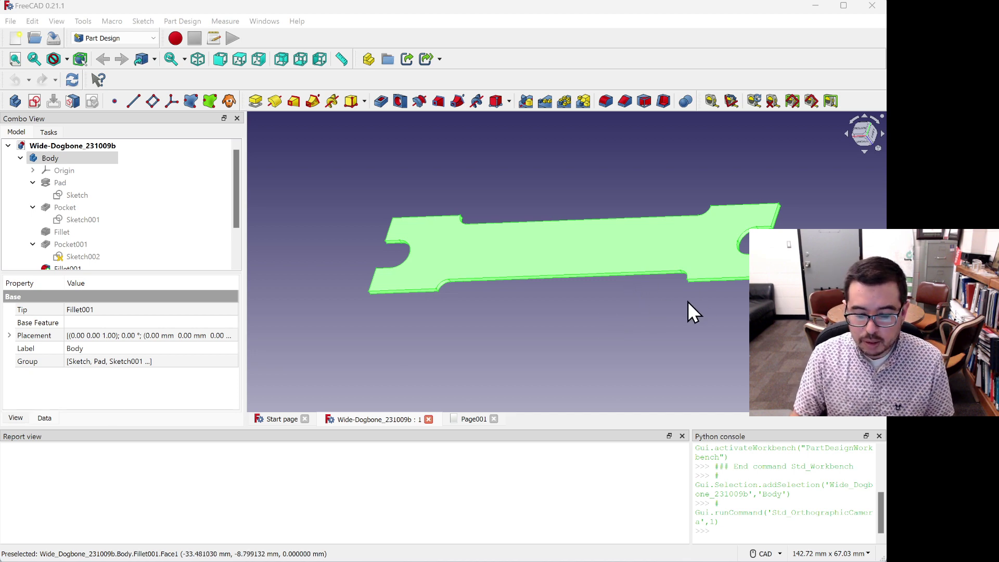
- Create a new sketch on the dogbone's flat bottom face
click(862, 131)
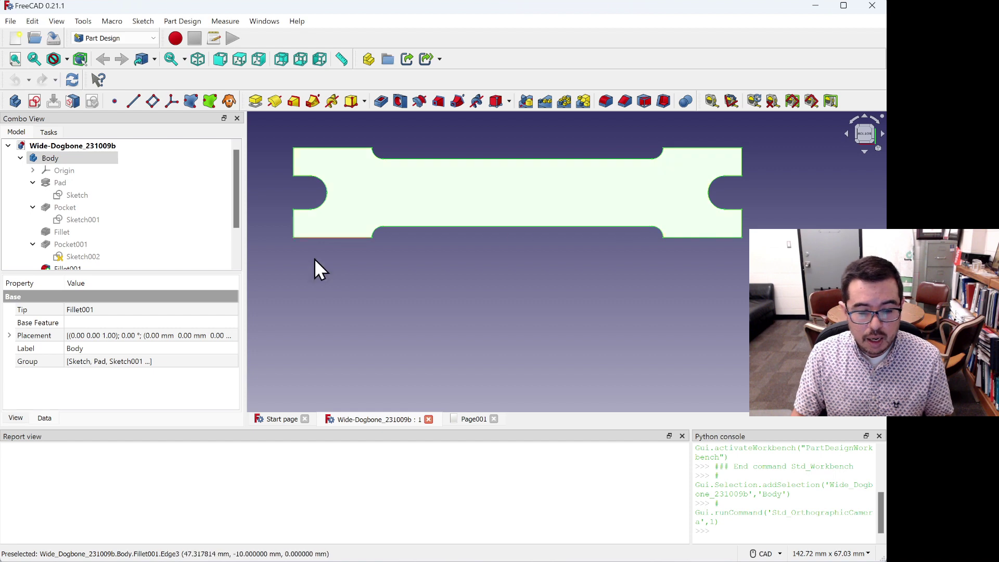
click(55, 21)
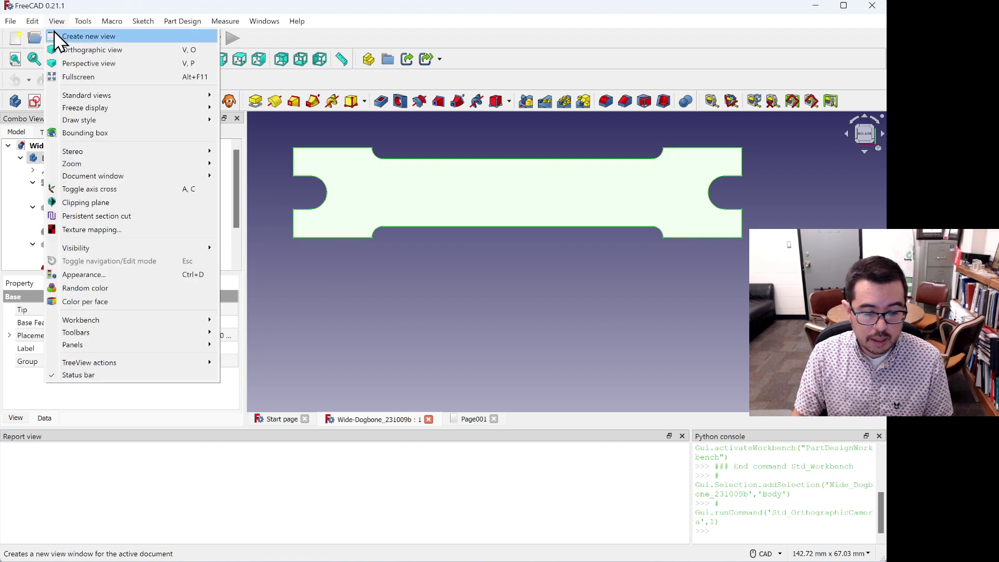
mouse_move(99, 100)
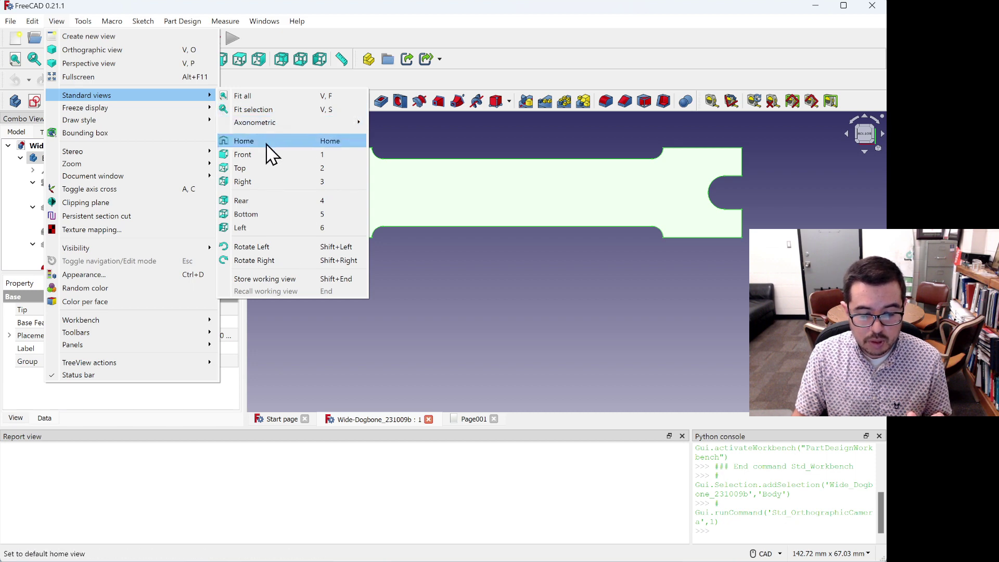
click(265, 97)
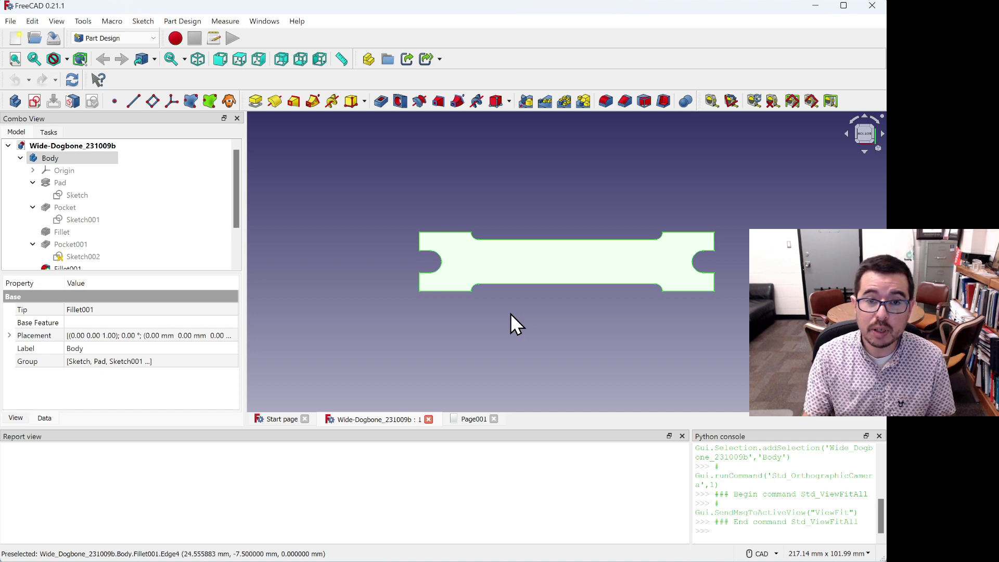
key(ctrl+plus)
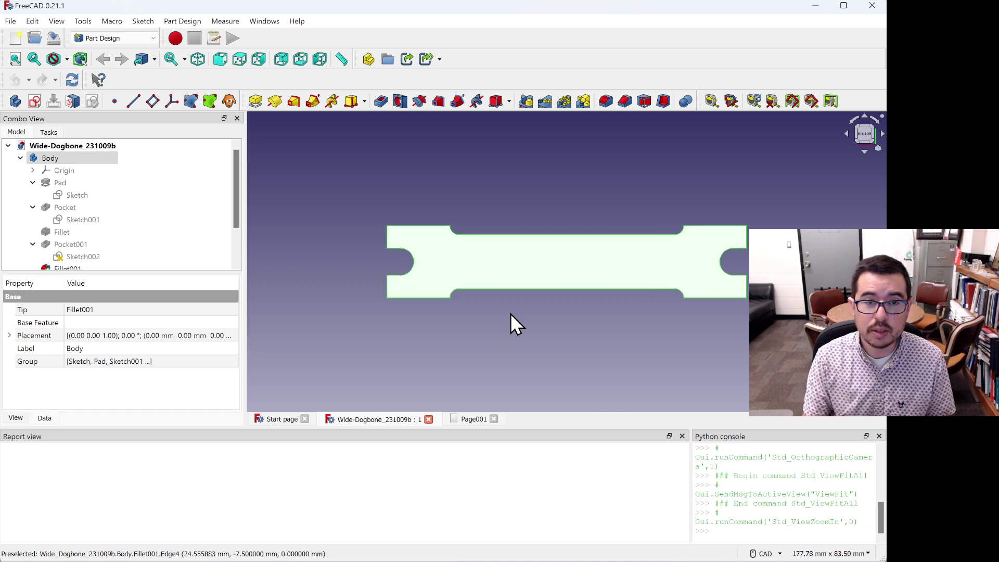
key(ctrl+plus)
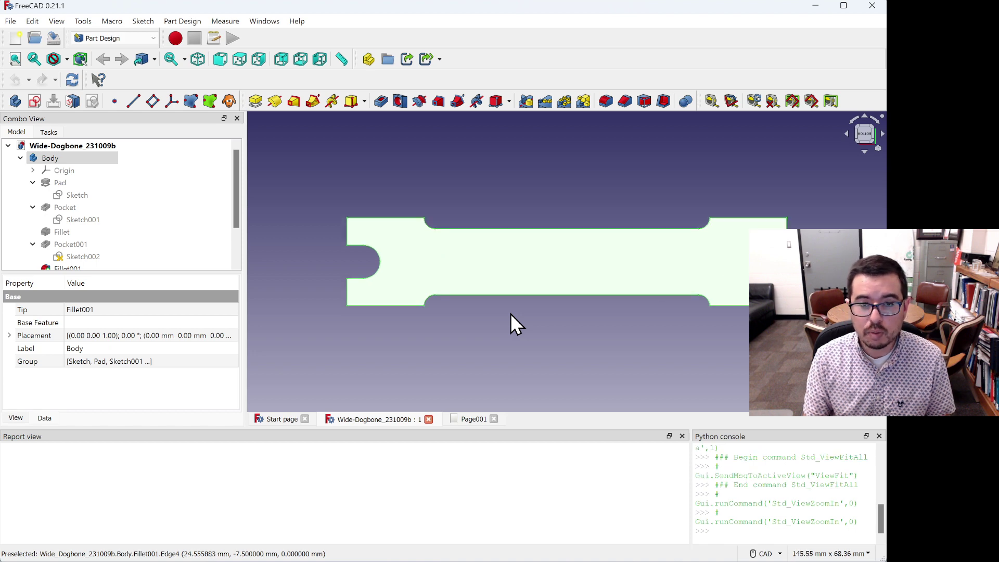
key(ctrl+plus)
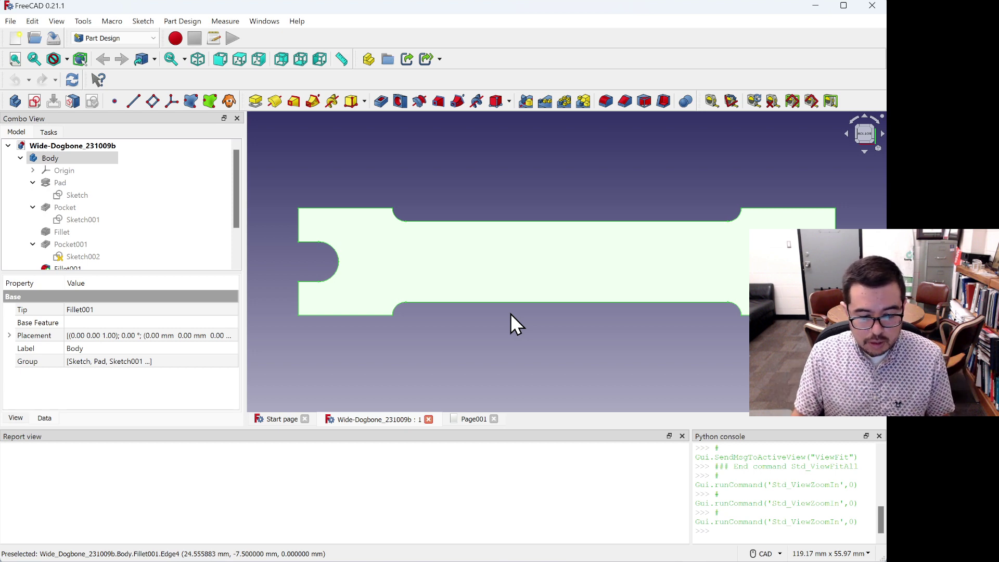
click(513, 284)
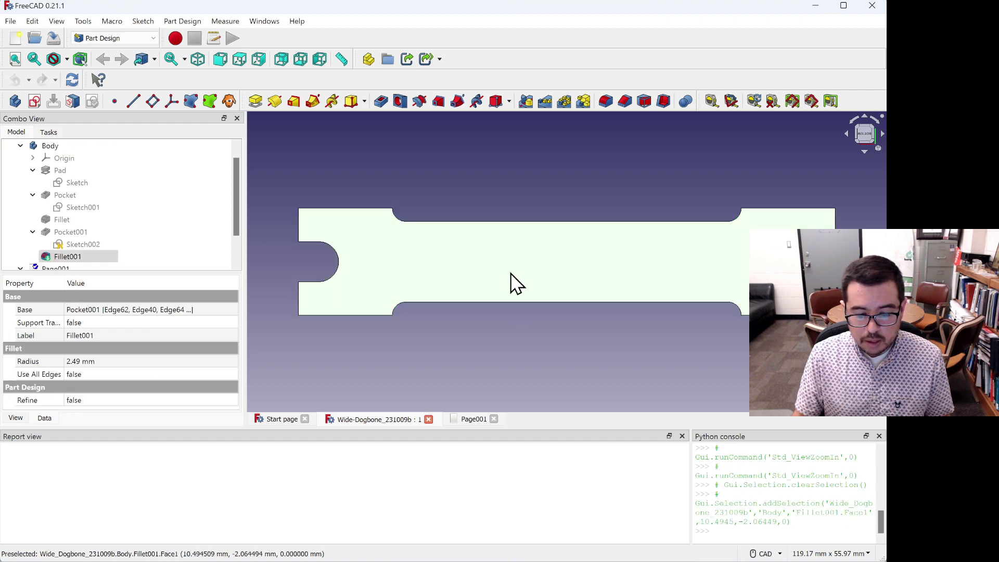
click(37, 103)
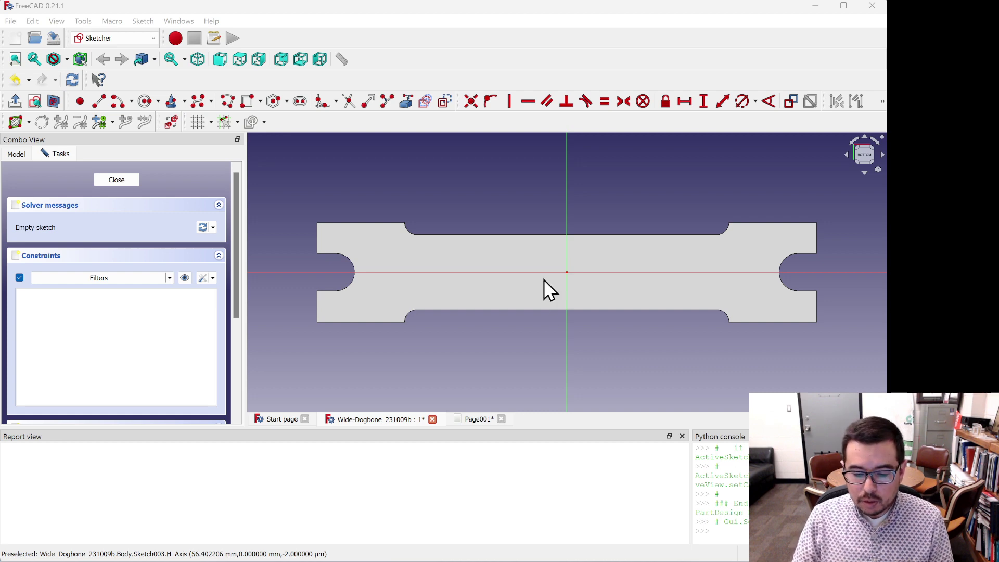
- Place six sketch points on the dogbone: one above and one below the horizontal axis near the middle, and four near the fillets
click(80, 104)
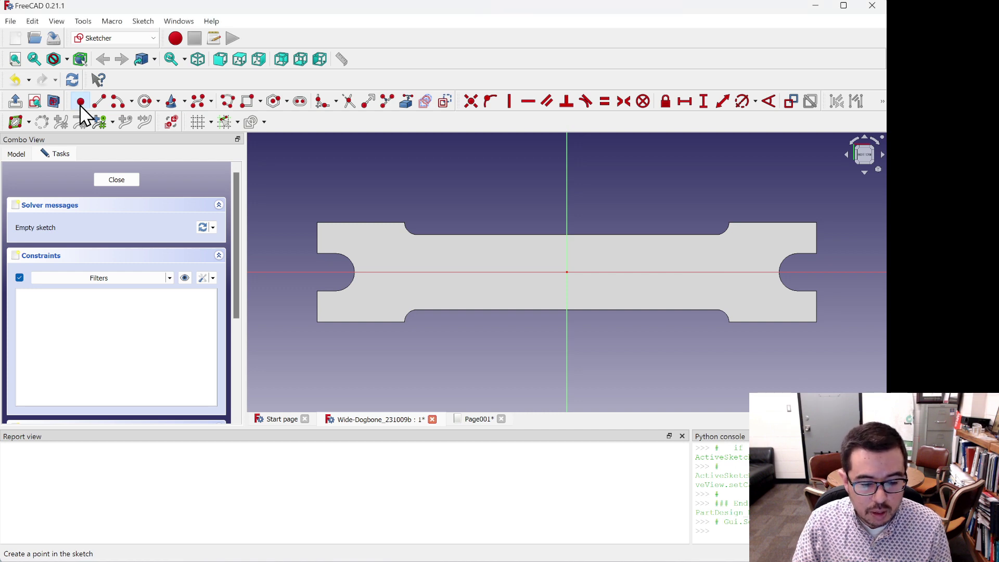
click(546, 249)
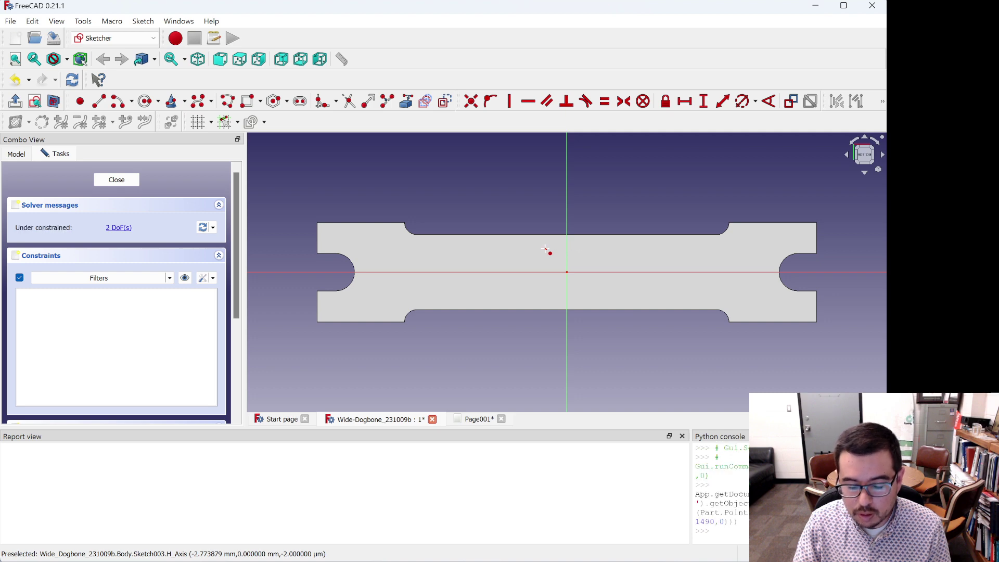
click(540, 285)
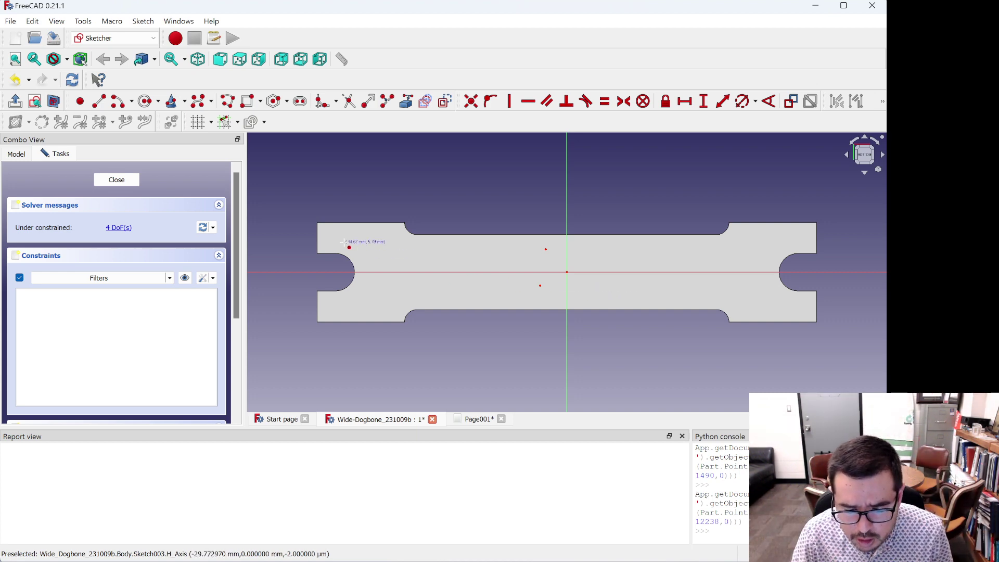
click(419, 242)
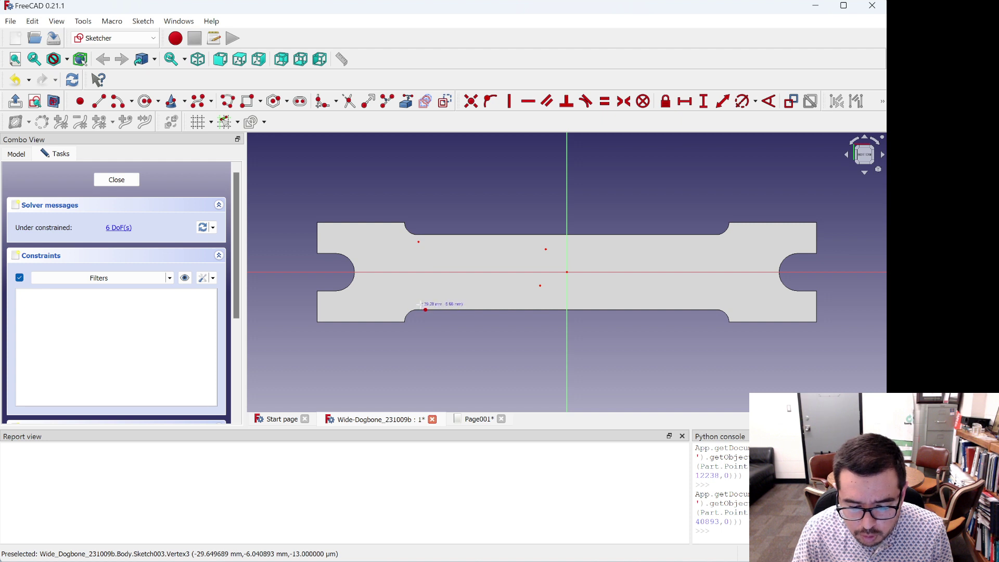
click(425, 308)
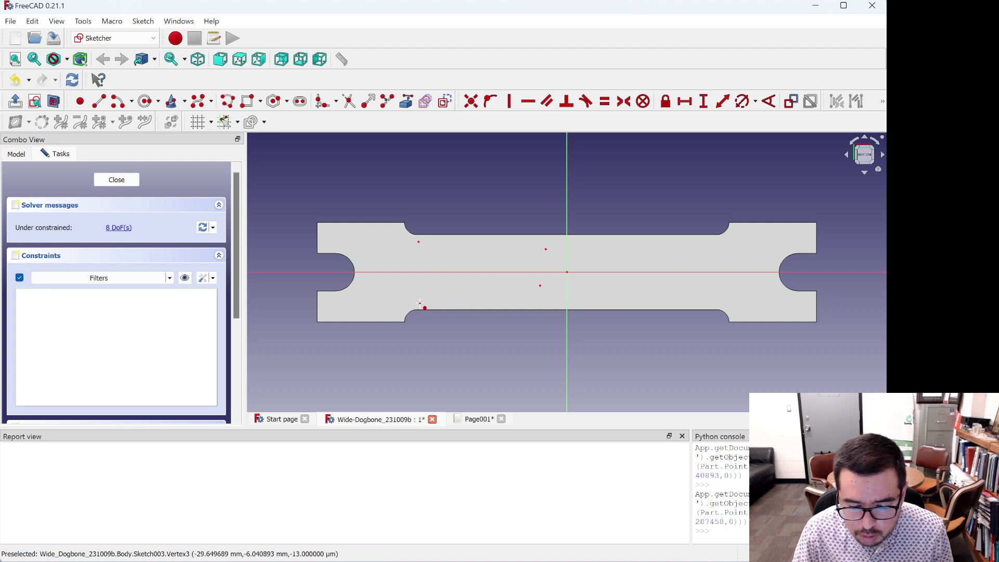
click(708, 304)
click(709, 243)
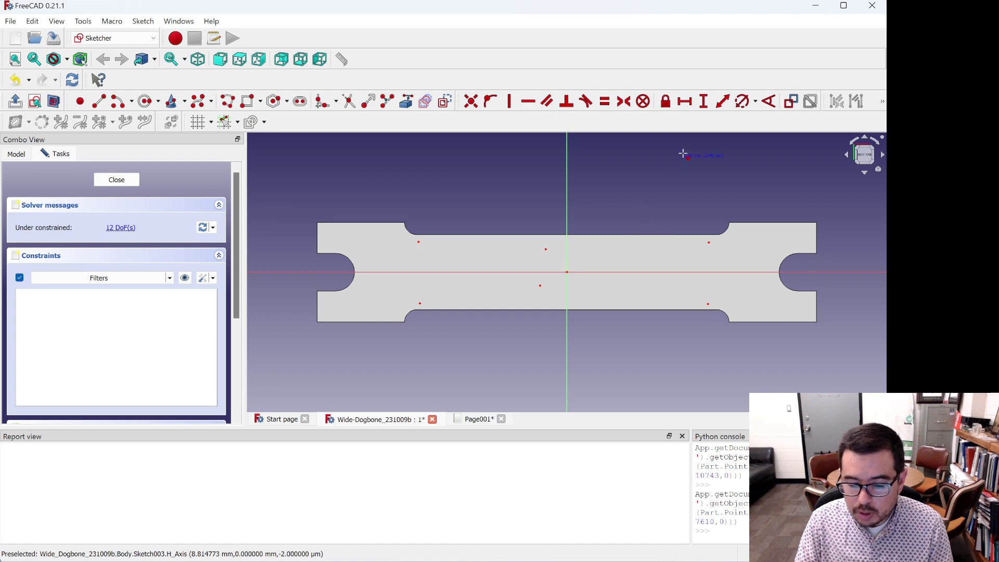
- Constrain the vertical distance from the origin to the point above the horizontal axis near the middle to 7.6/2 mm
click(705, 102)
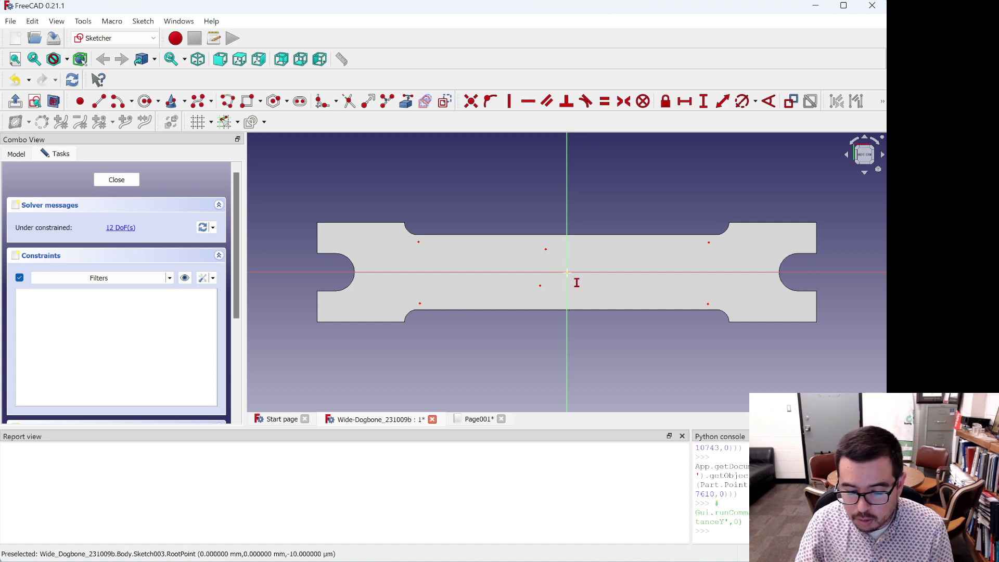
click(567, 271)
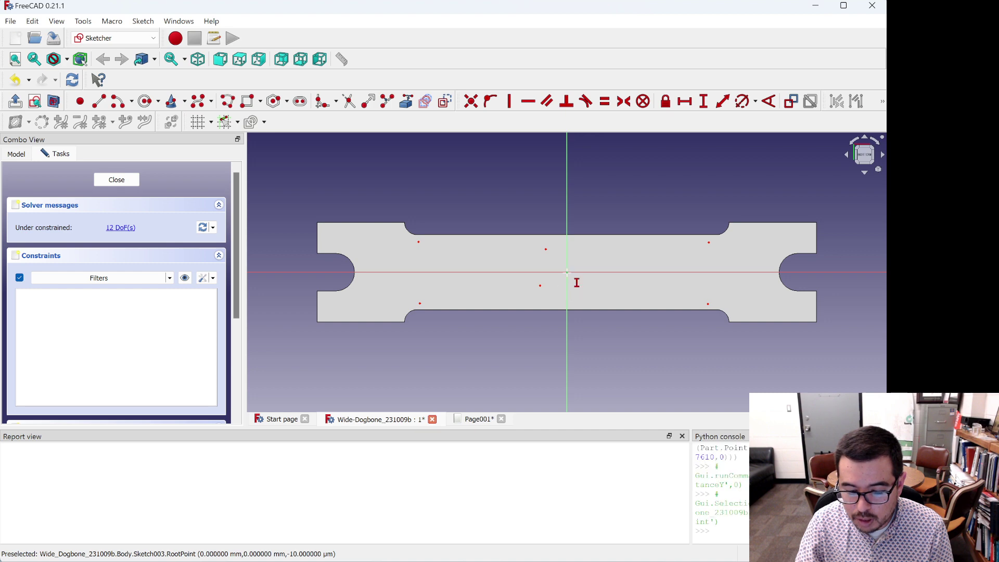
click(545, 250)
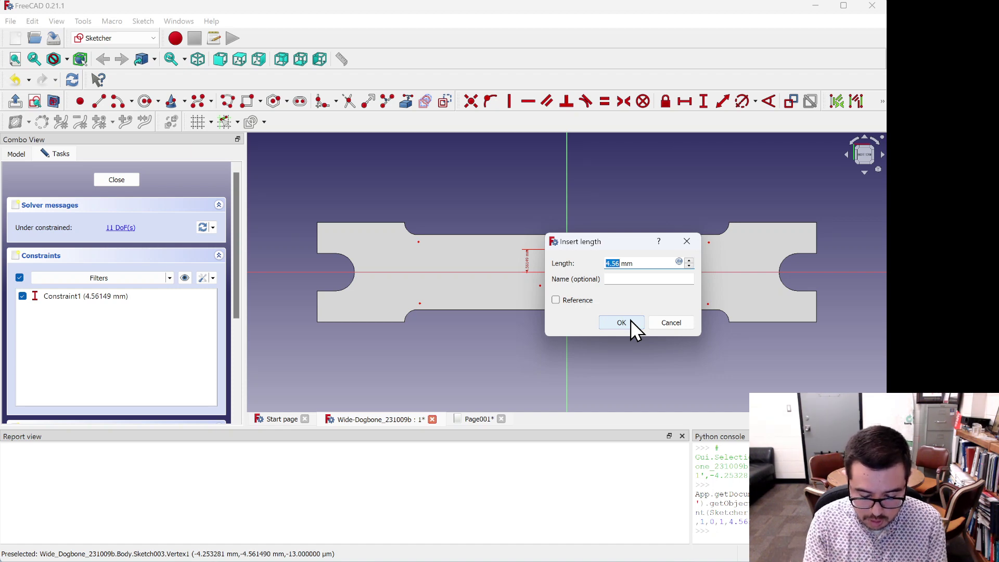
text(7.6)
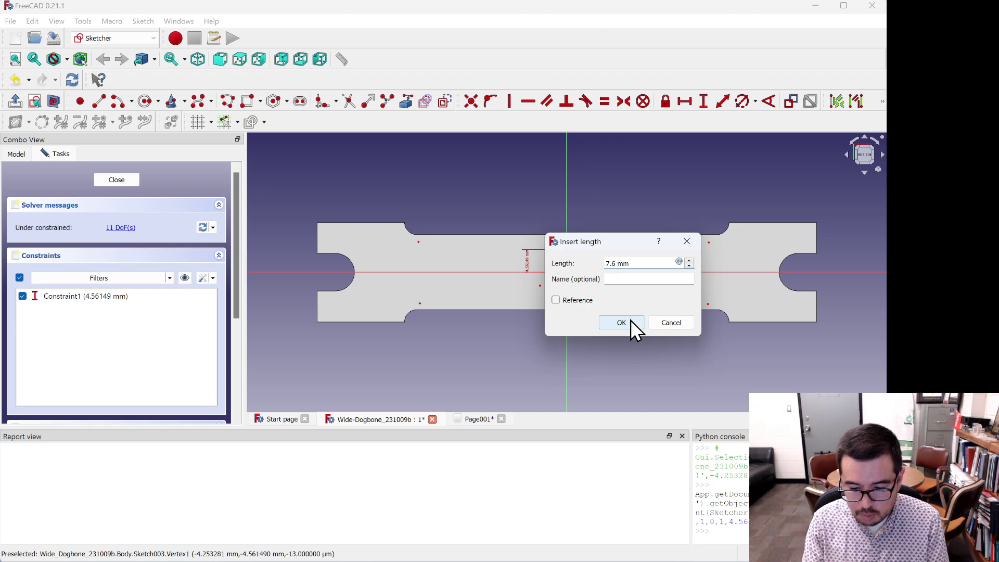
text(/2)
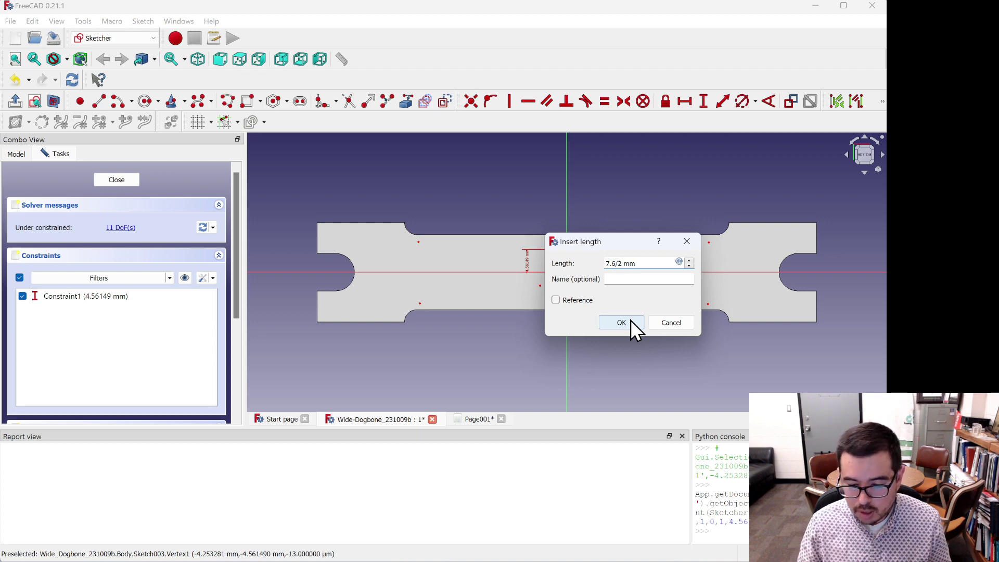
click(630, 320)
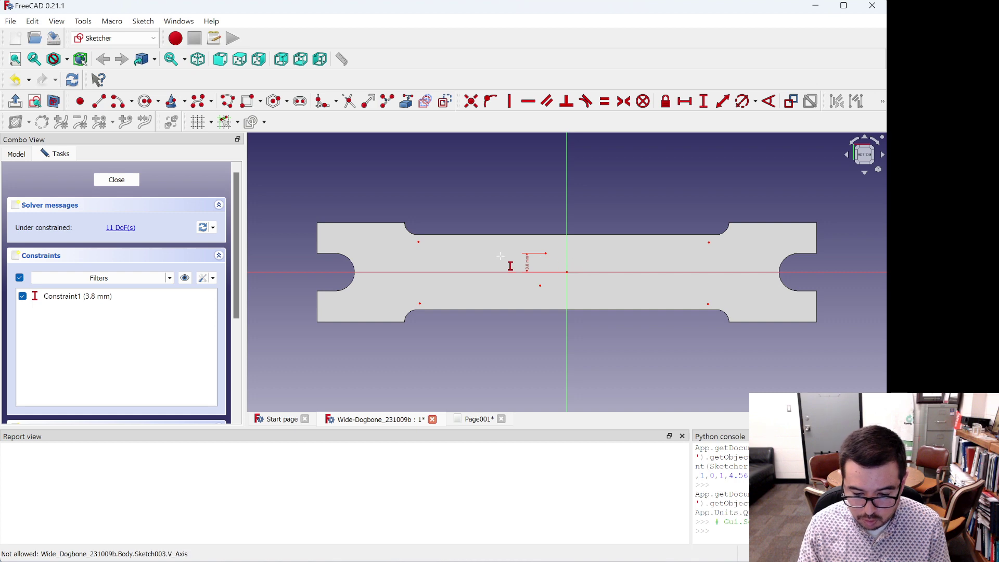
- Constrain the vertical distance from the origin to the middle point below the horizontal axis to 3.8 mm
key(v)
key(f)
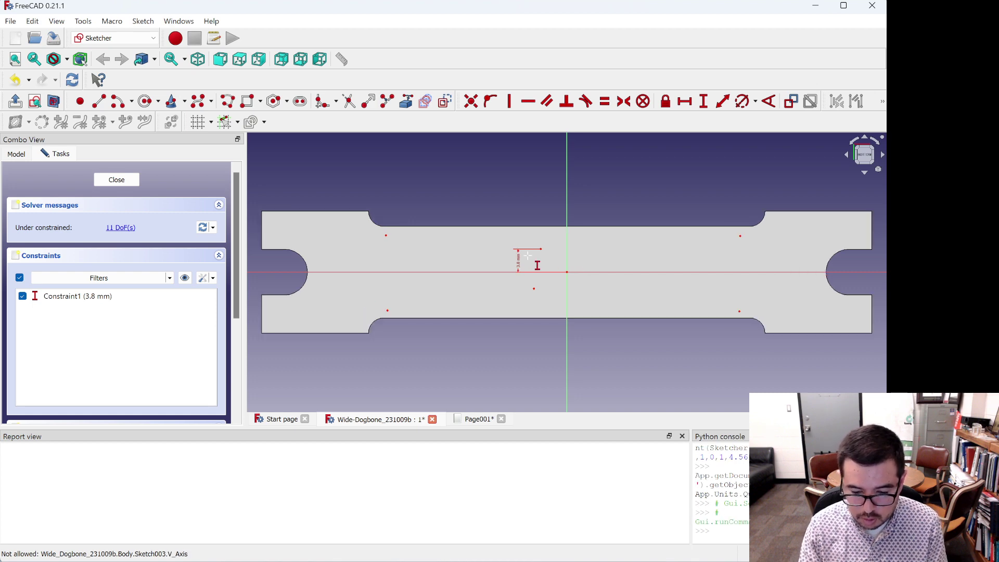
key(ctrl+plus)
key(ctrl+plus)
key(ctrl+plus)
key(ctrl+plus)
key(ctrl+plus)
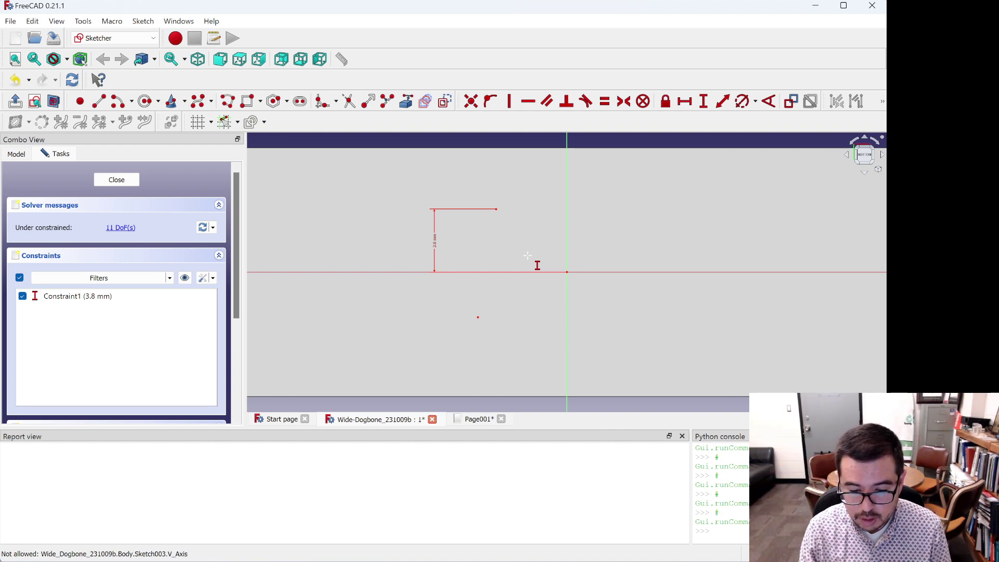
scroll(528, 255, down, 5)
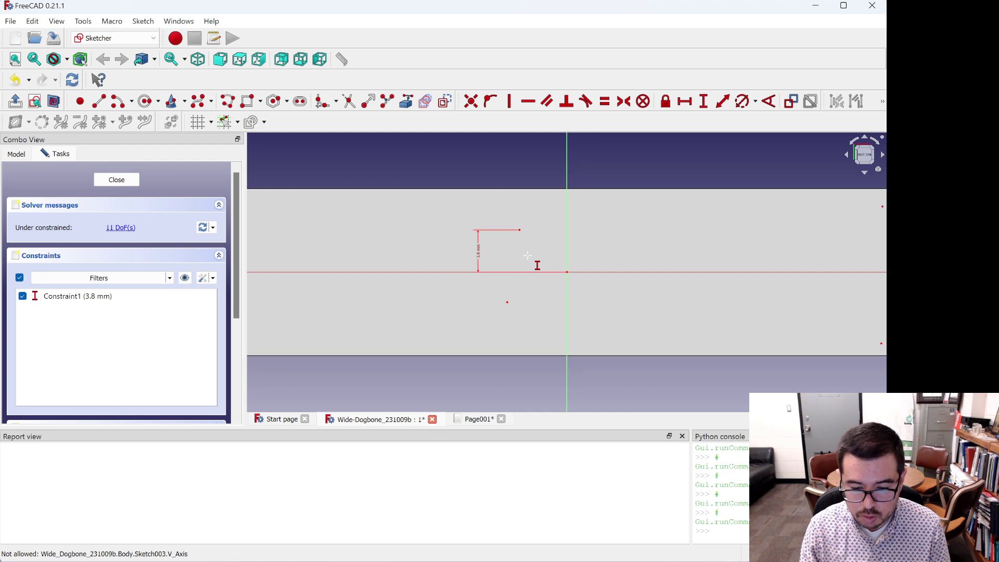
scroll(528, 255, down, 2)
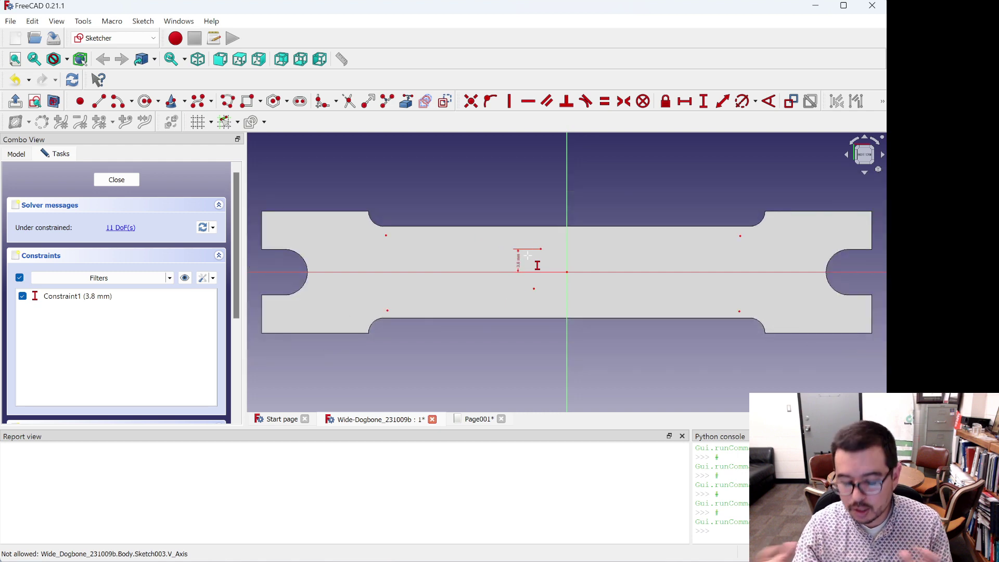
click(568, 272)
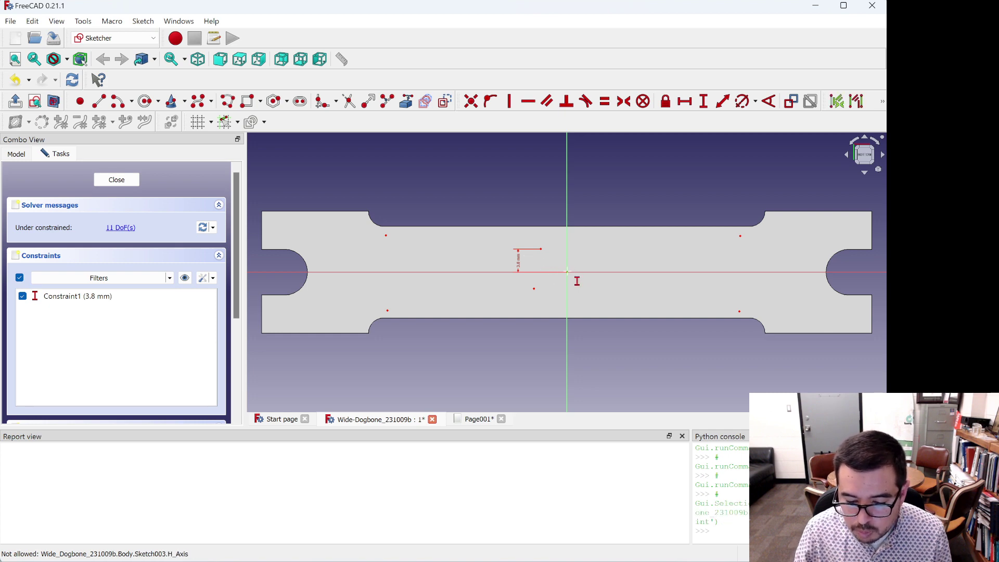
click(535, 287)
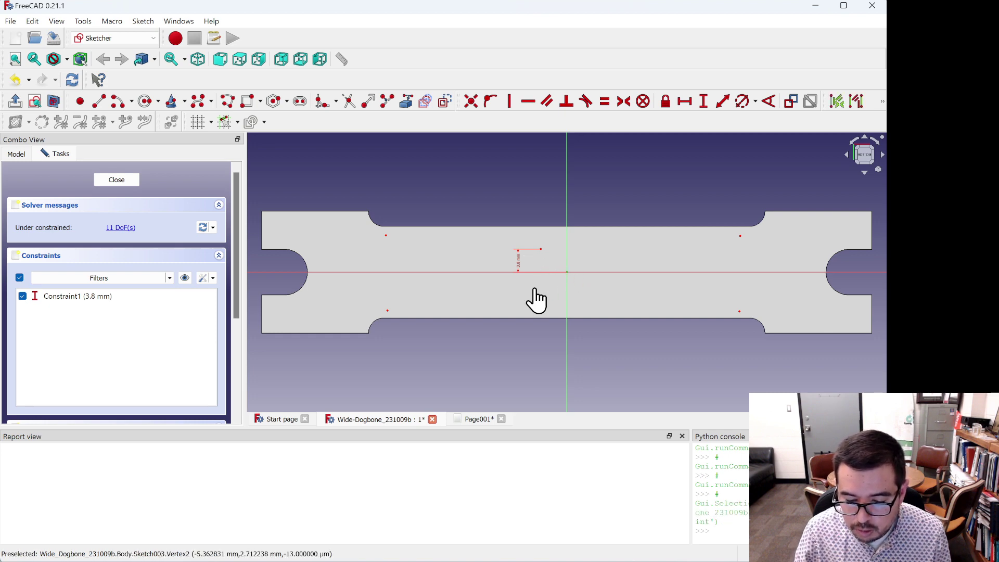
text(3.8)
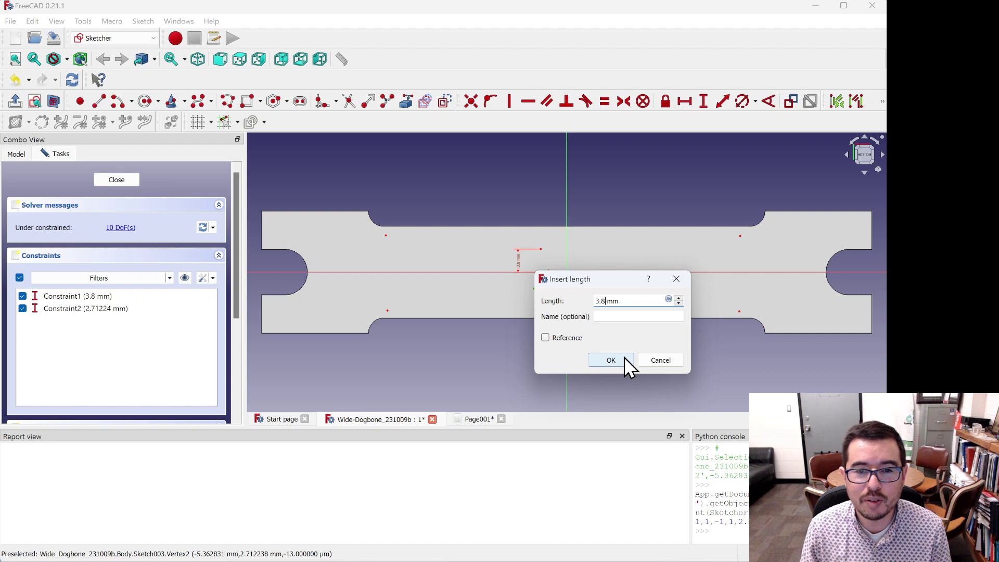
click(623, 358)
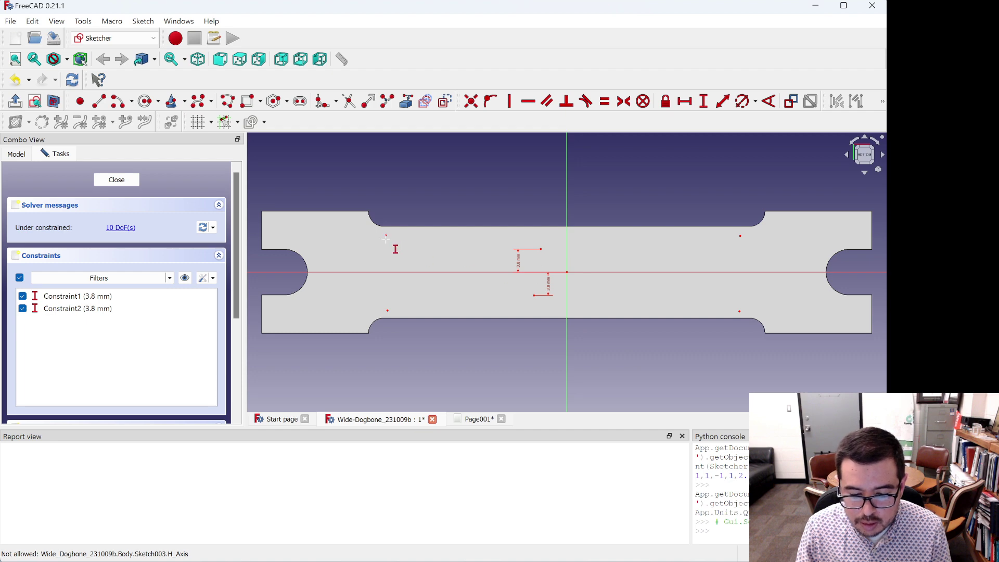
- Constrain the upper and lower points near the dogbone's left fillets to a vertical distance of 7.5 mm from the origin
click(567, 272)
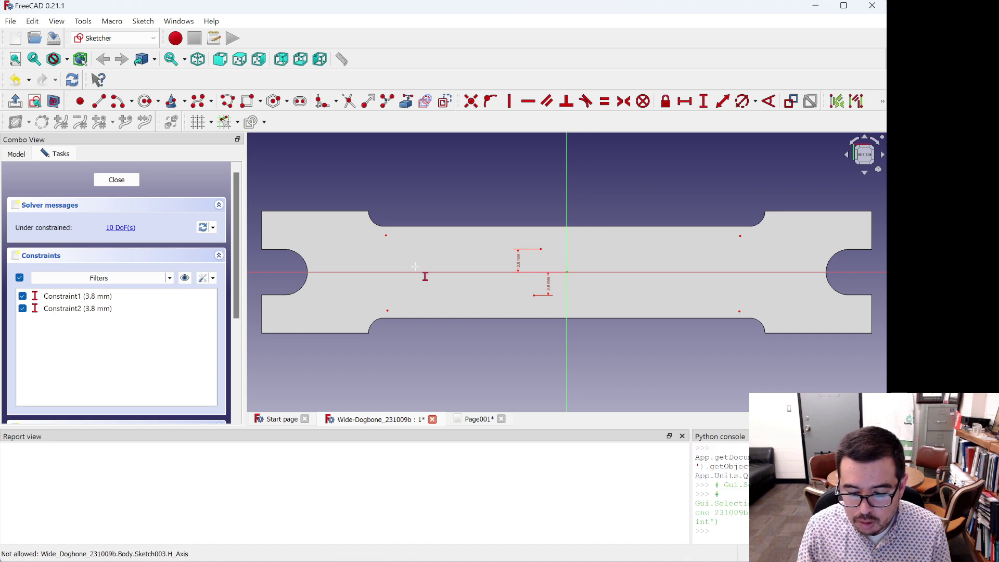
click(386, 234)
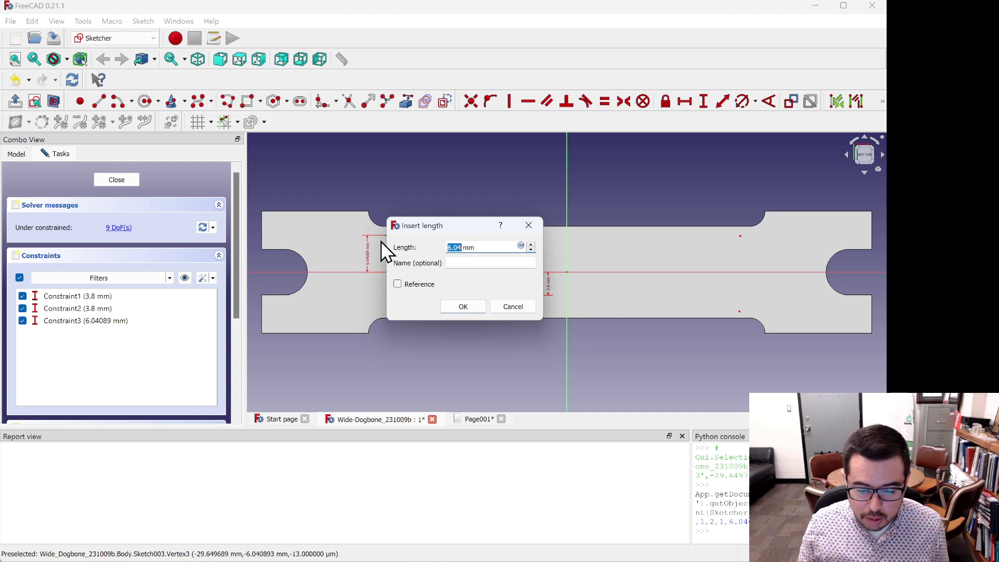
text(7.5)
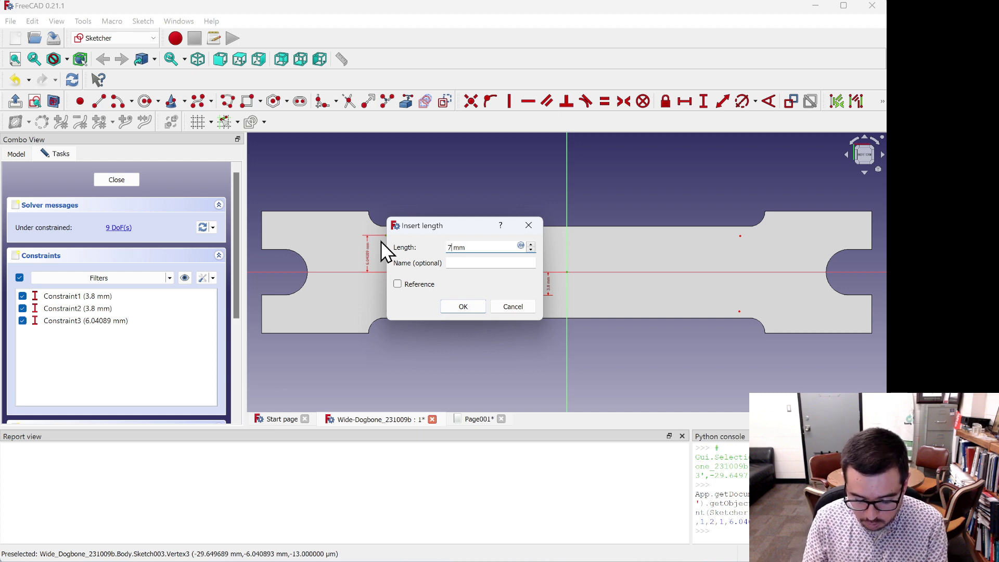
key(Return)
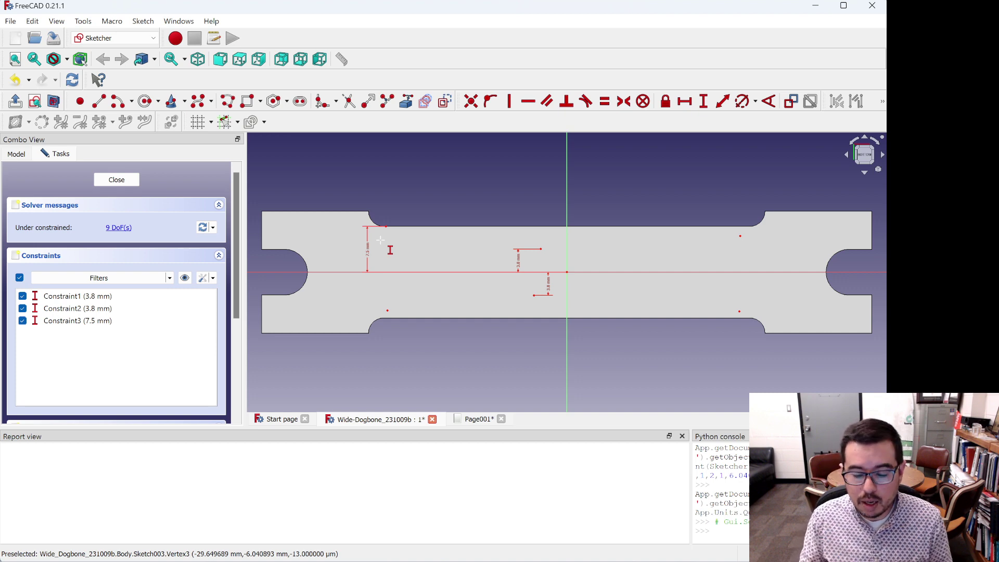
click(567, 272)
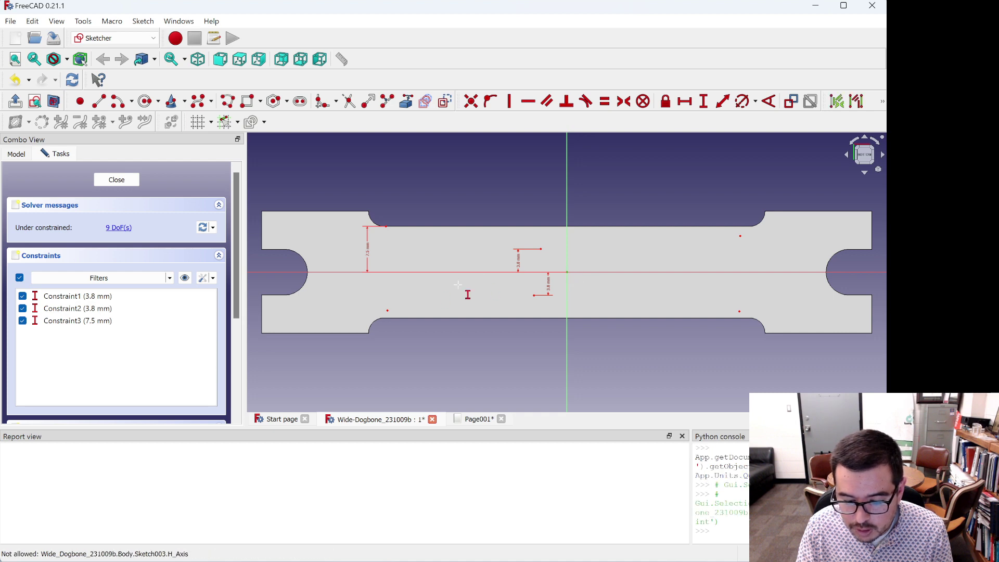
click(387, 310)
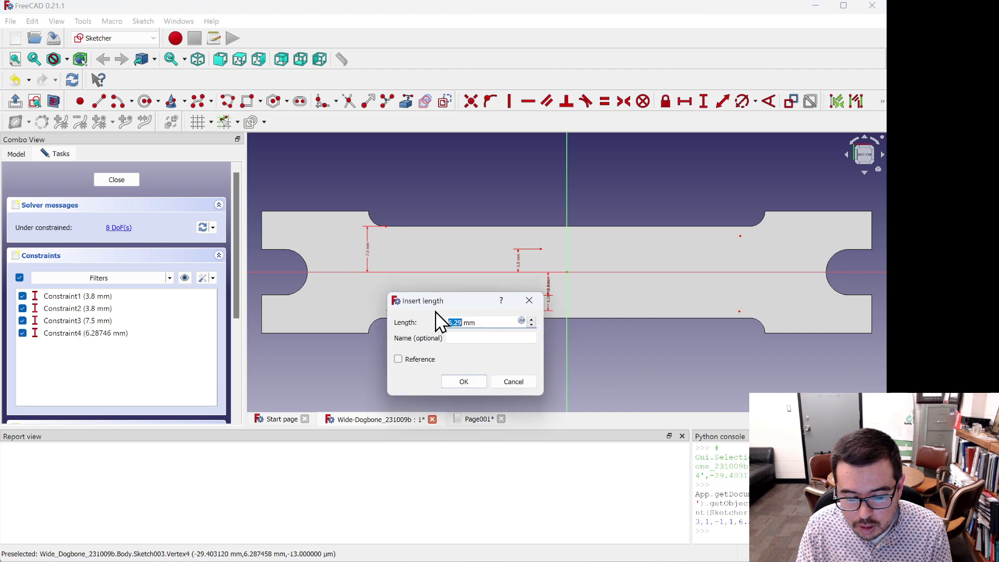
text(7.5)
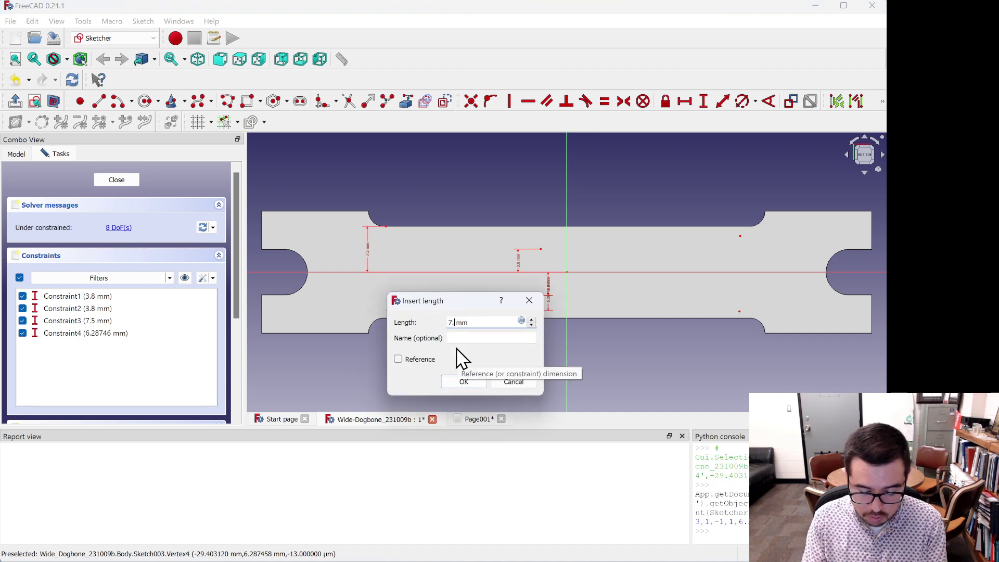
key(Return)
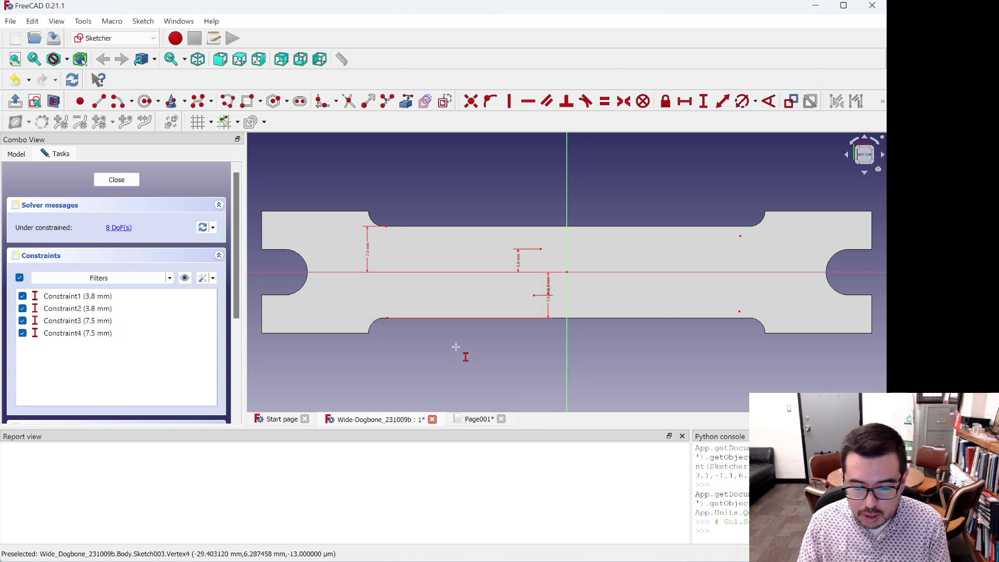
- Constrain the lower and upper points near the dogbone's right fillets to a vertical distance of 7.5 mm from the origin
click(567, 271)
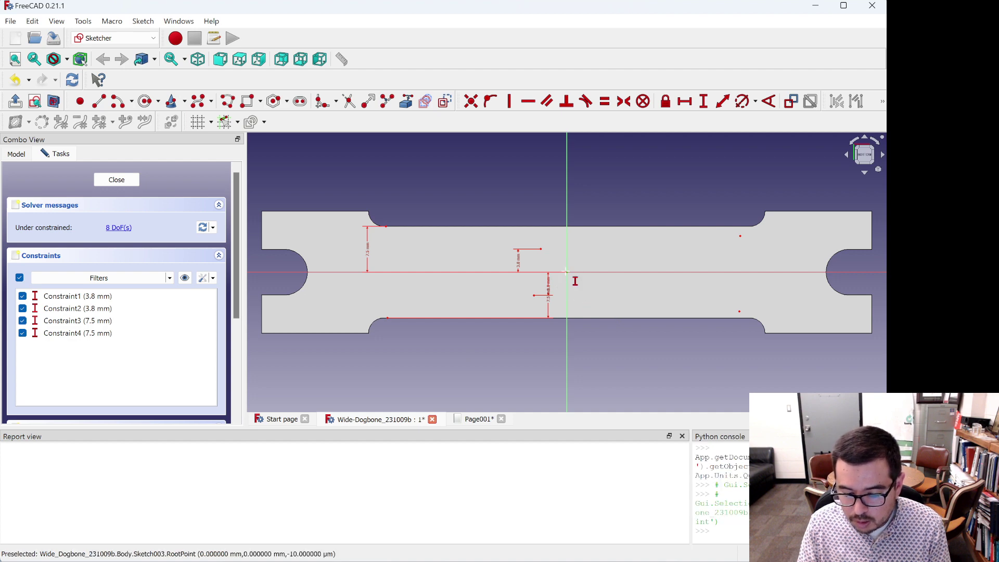
click(739, 312)
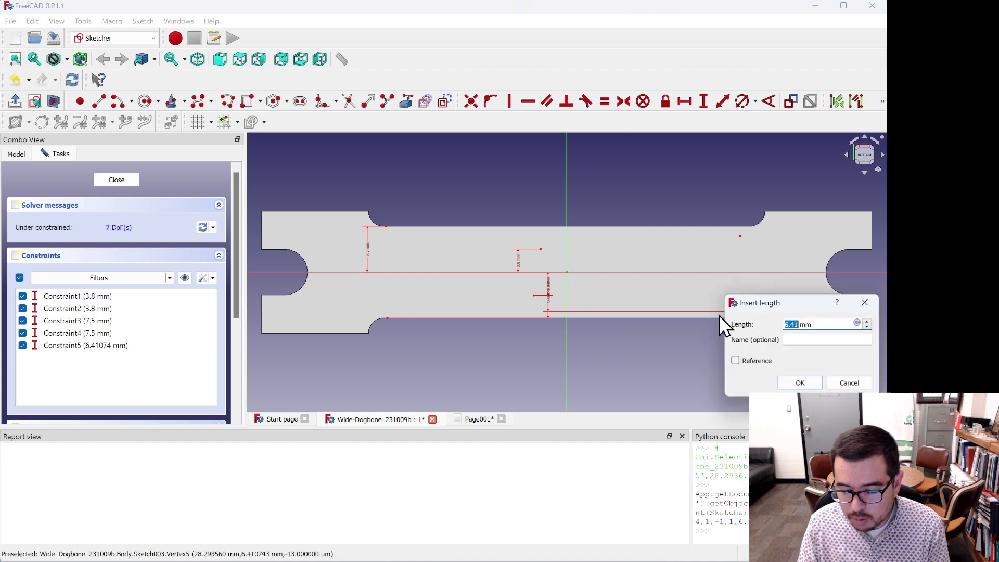
text(7.5)
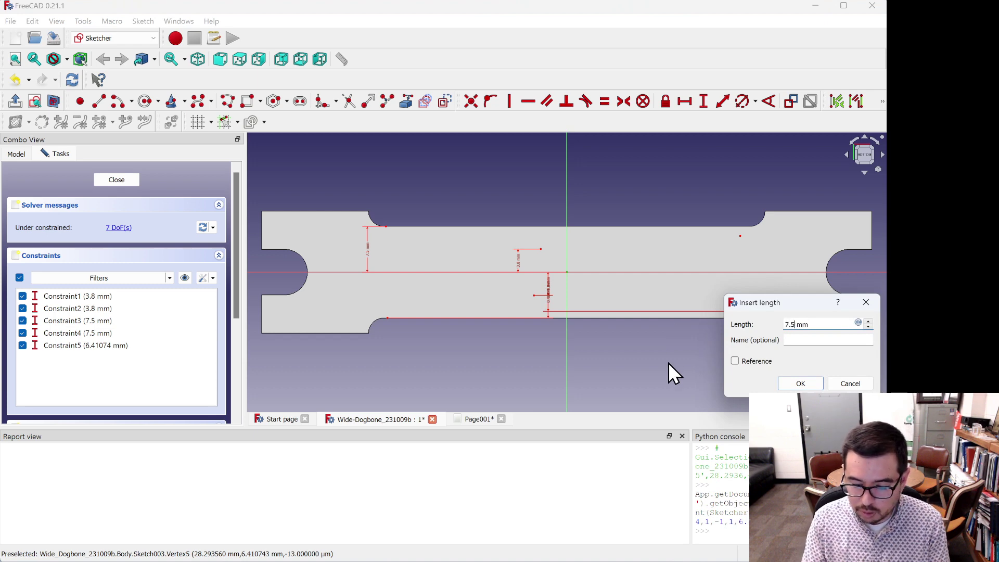
key(Return)
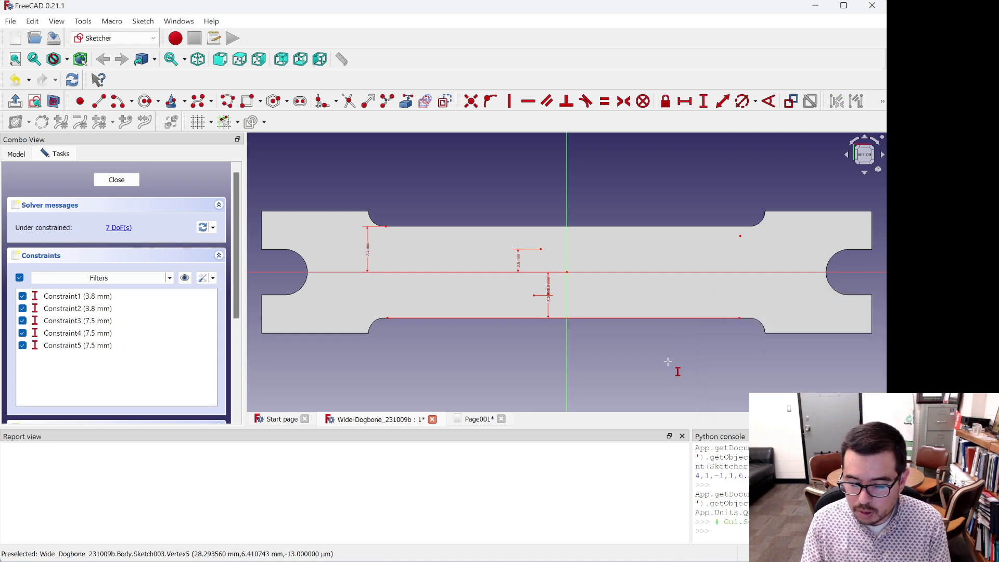
click(567, 273)
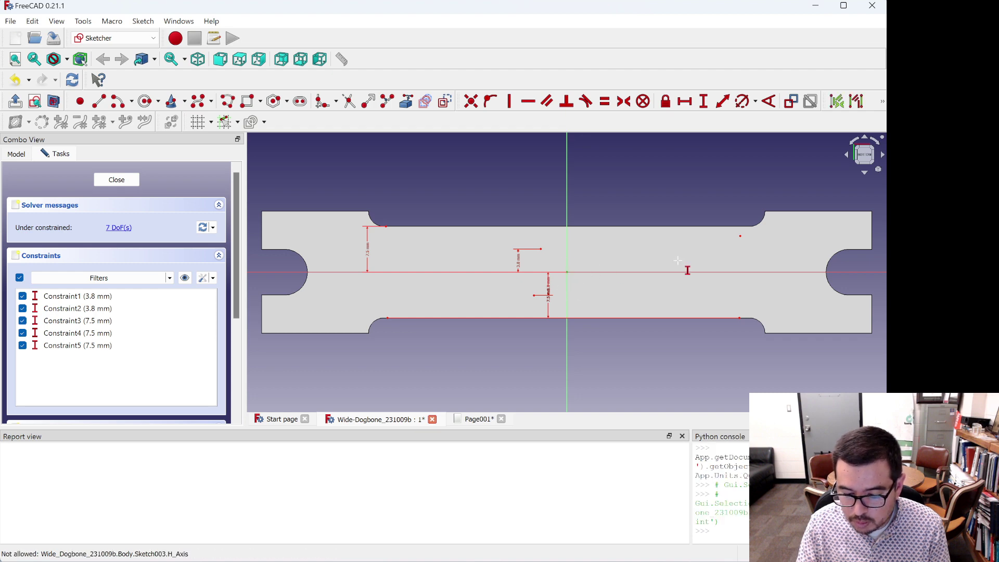
click(740, 236)
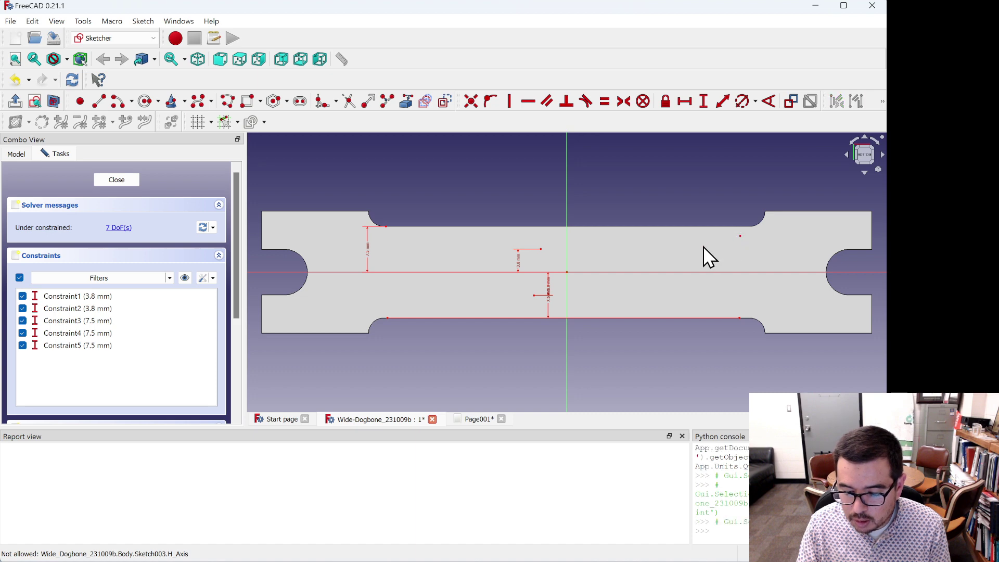
click(568, 273)
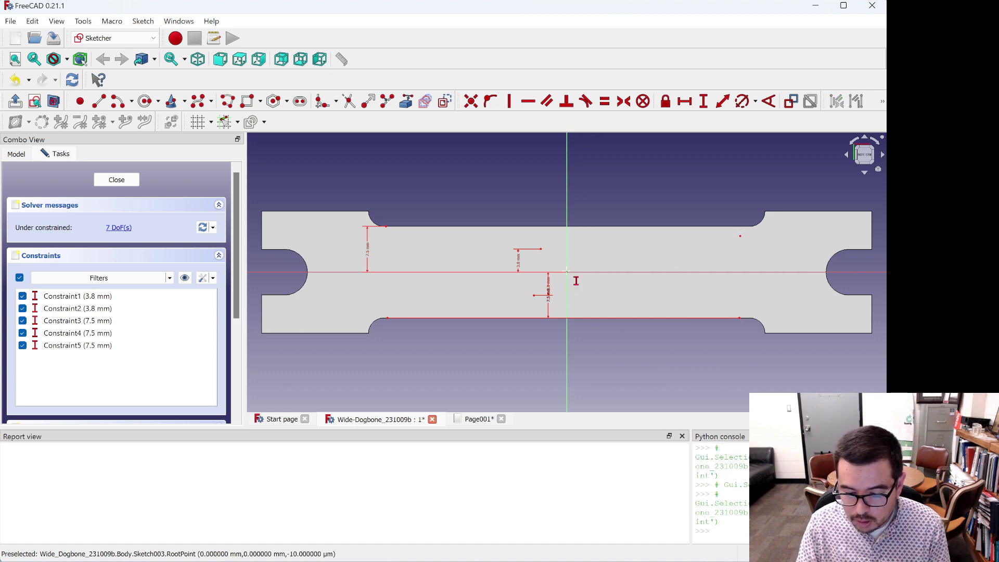
click(739, 236)
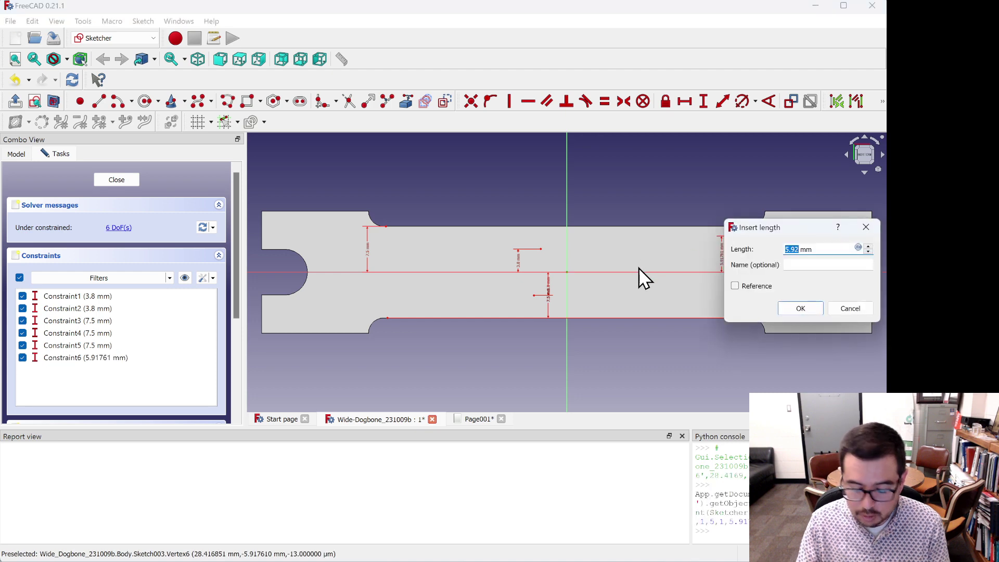
text(7.5)
key(Return)
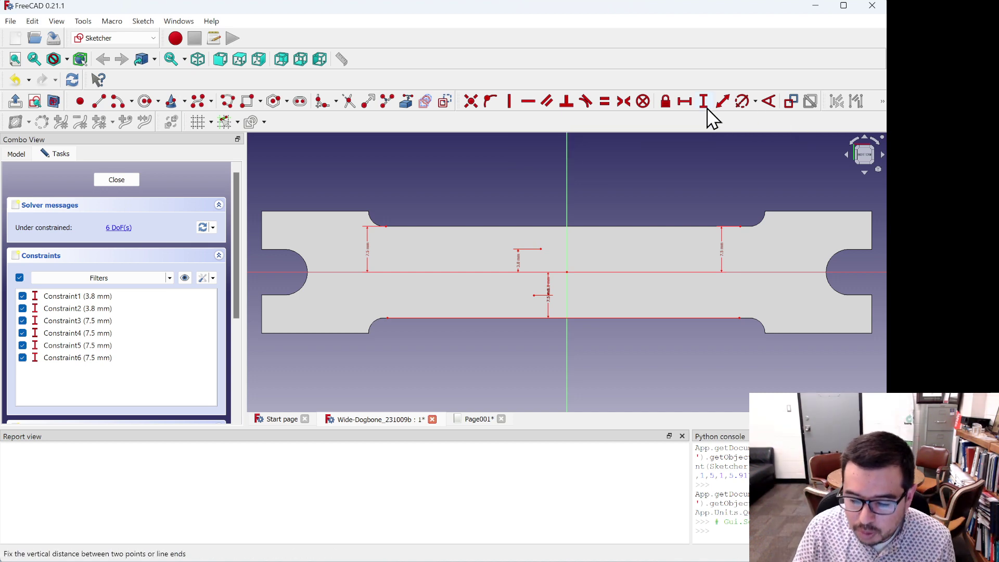
- Constrain the horizontal distance between the origin and the upper middle point to 0 mm
click(681, 102)
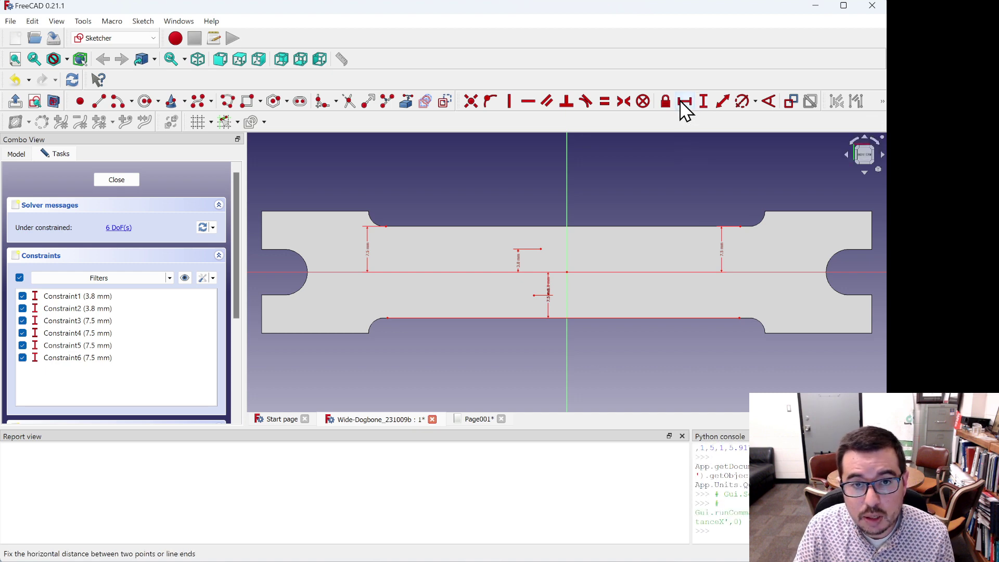
click(567, 272)
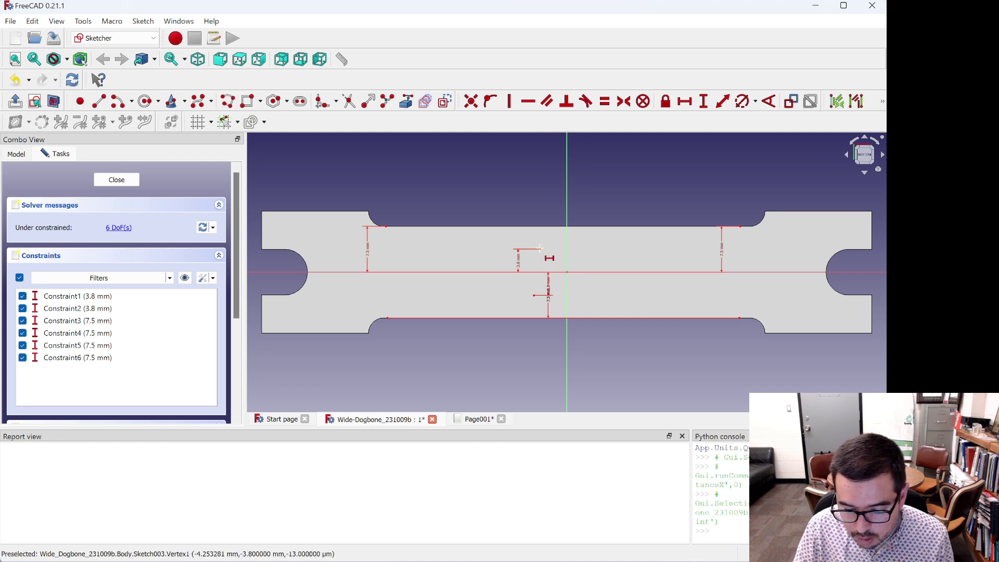
click(541, 249)
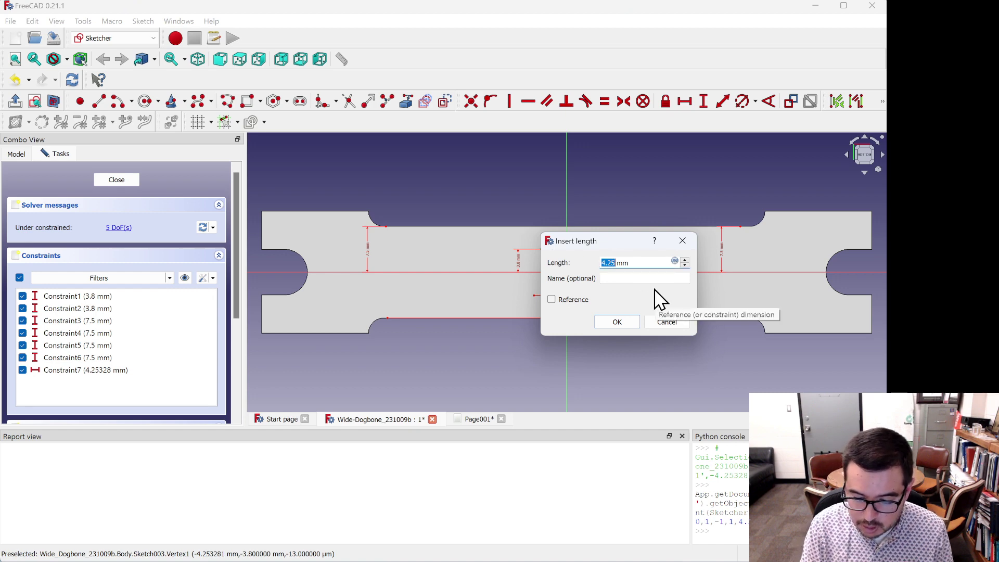
text(0)
key(Return)
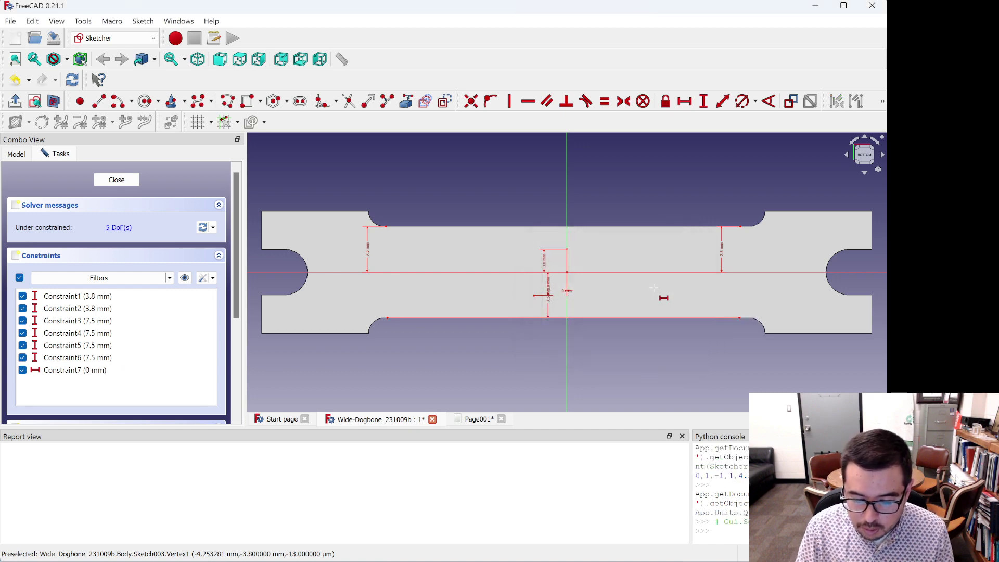
- Constrain the horizontal distance between the origin and the lower middle point to 0 mm
click(568, 271)
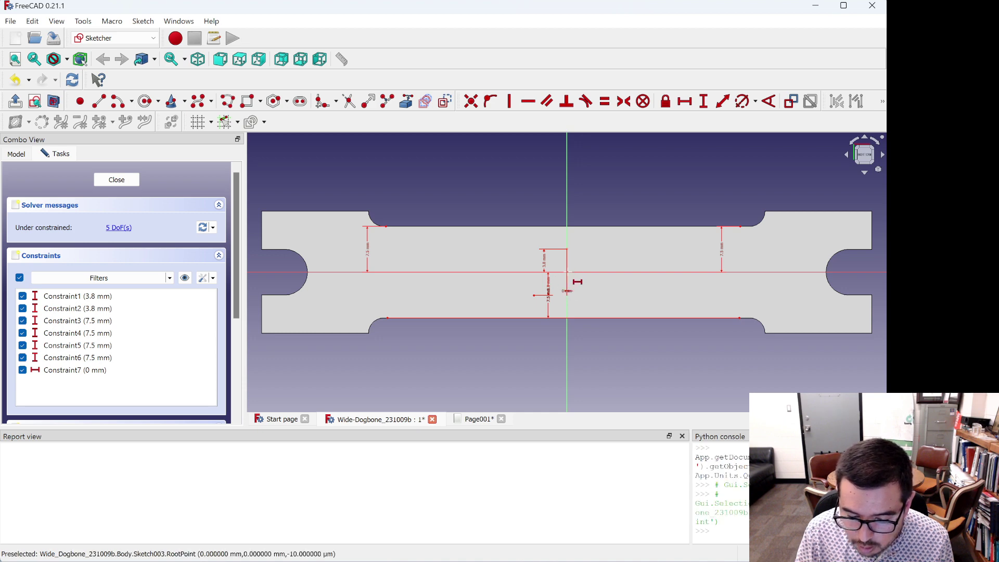
click(535, 295)
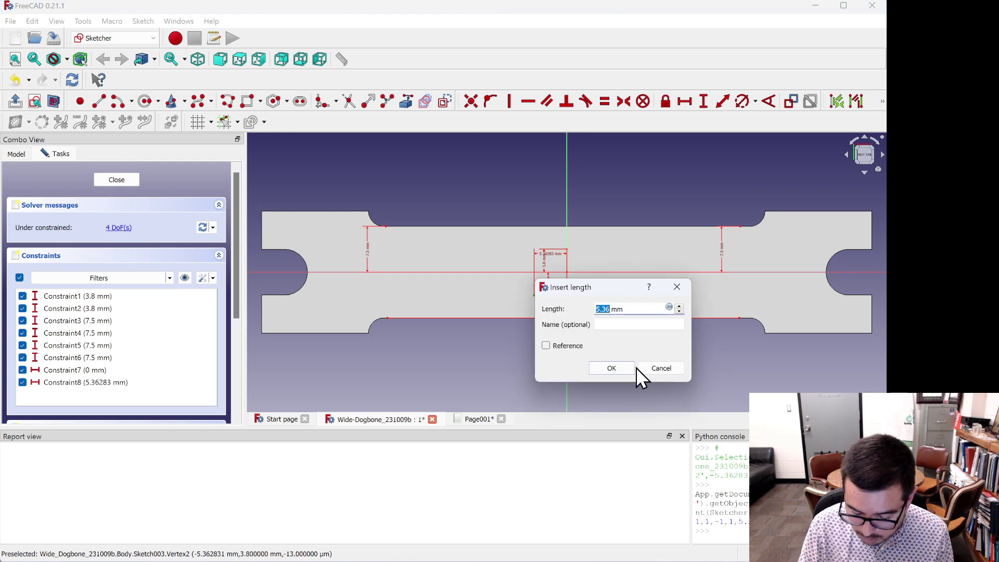
text(0)
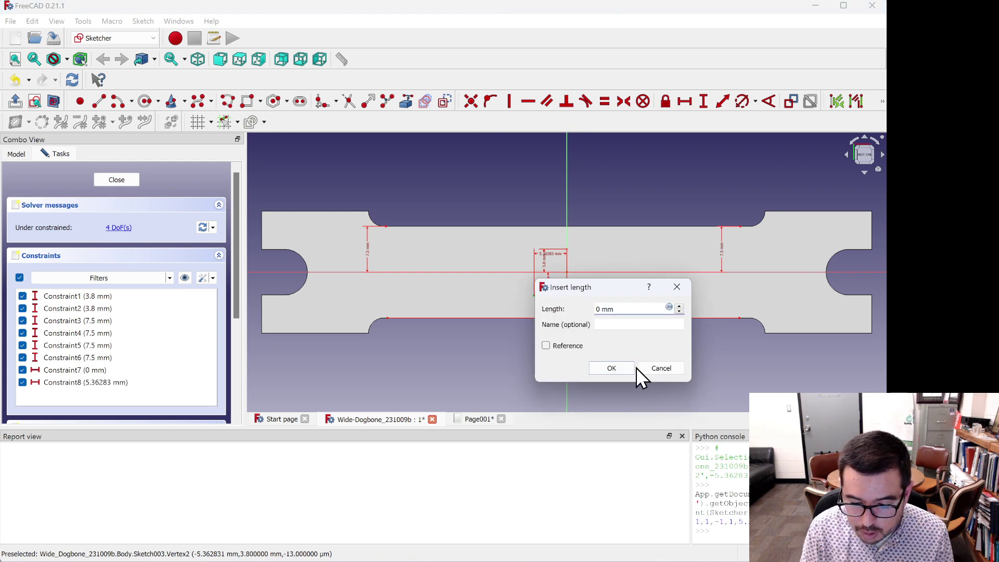
key(Return)
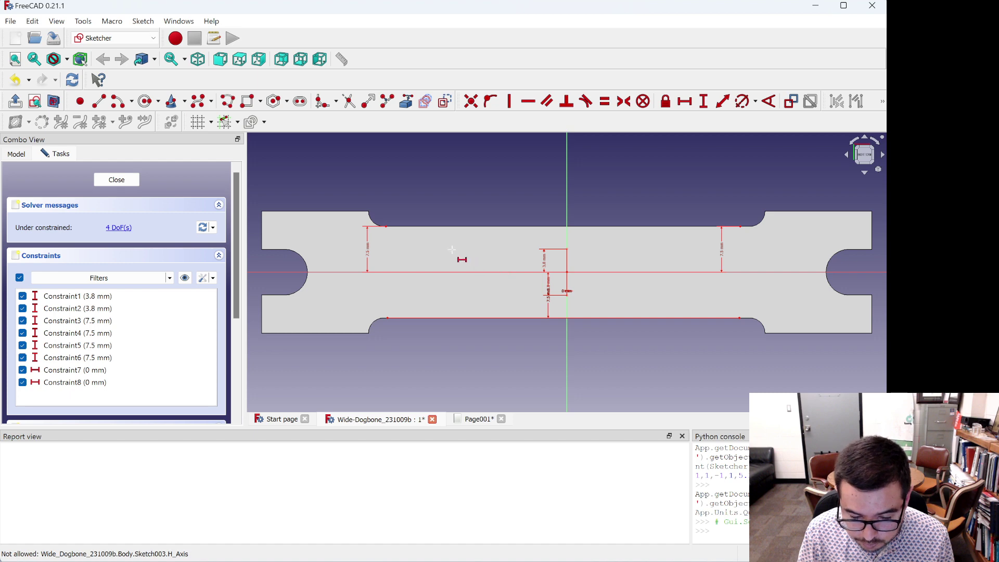
- Constrain the horizontal distance between the point near the upper-left fillet and the origin to 30 mm
click(386, 227)
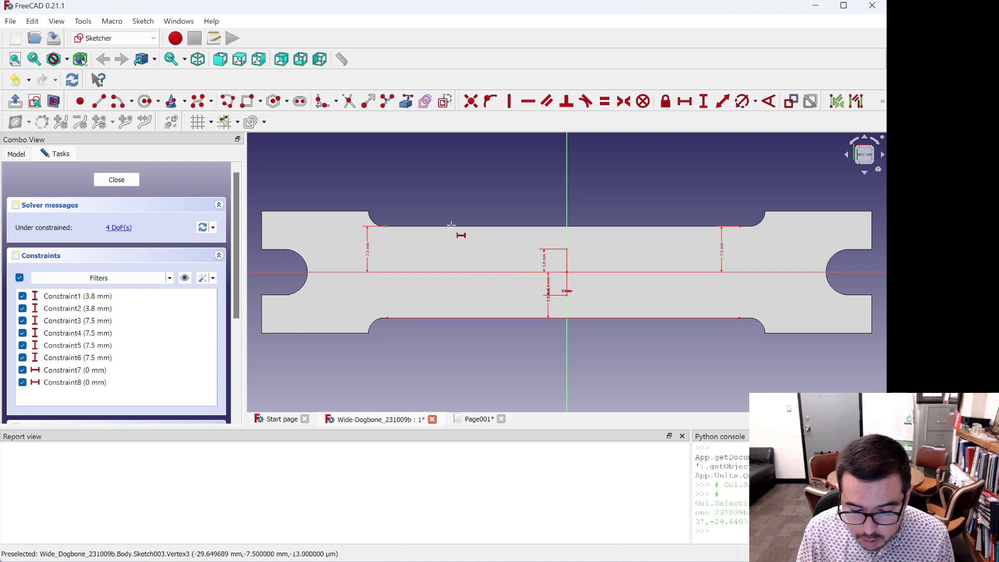
click(568, 271)
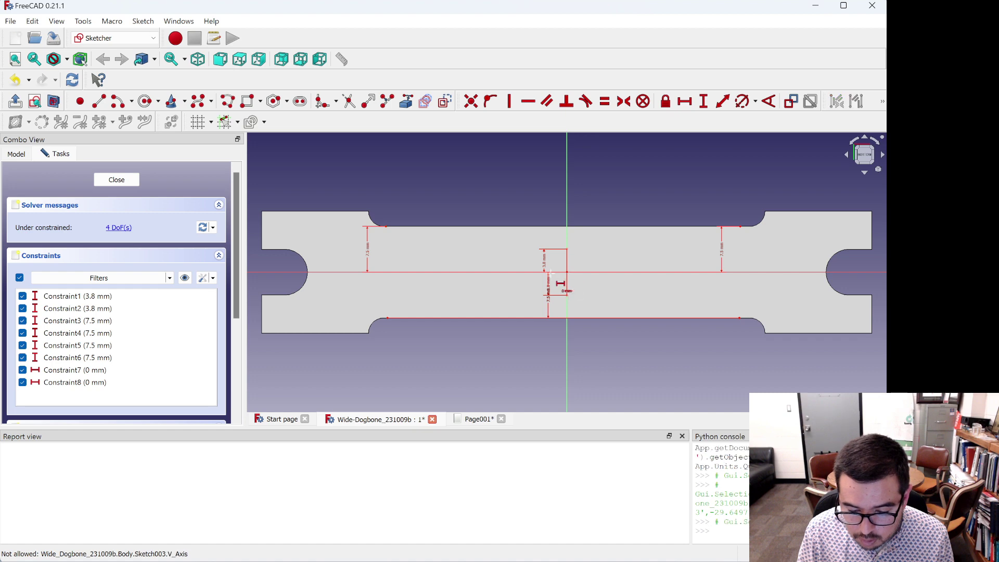
click(386, 226)
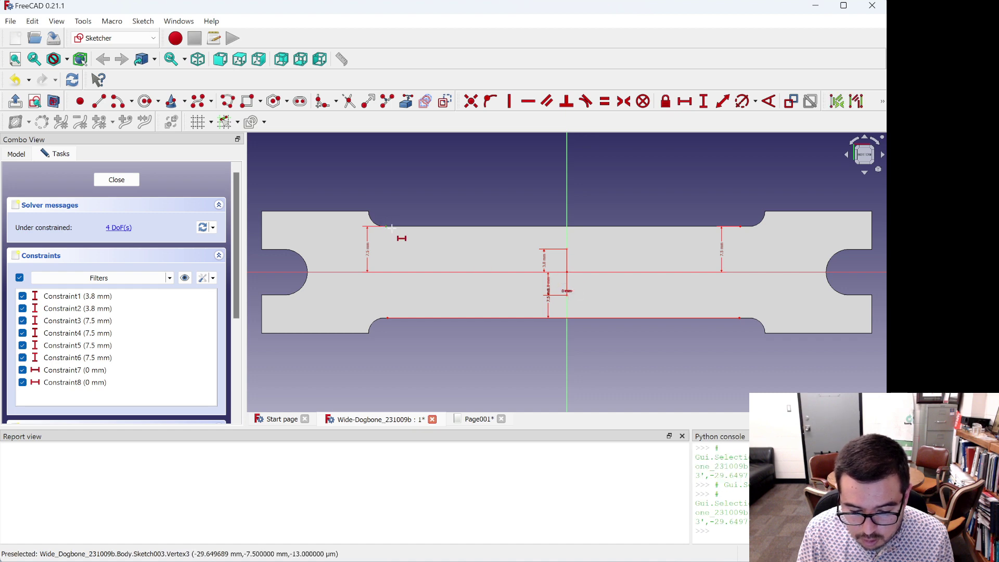
click(568, 272)
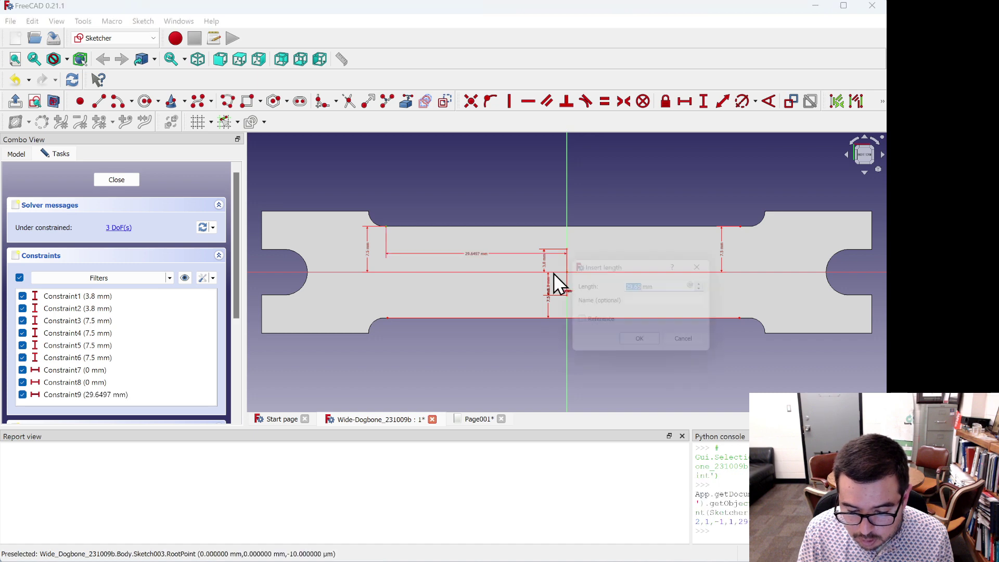
text(30)
click(653, 343)
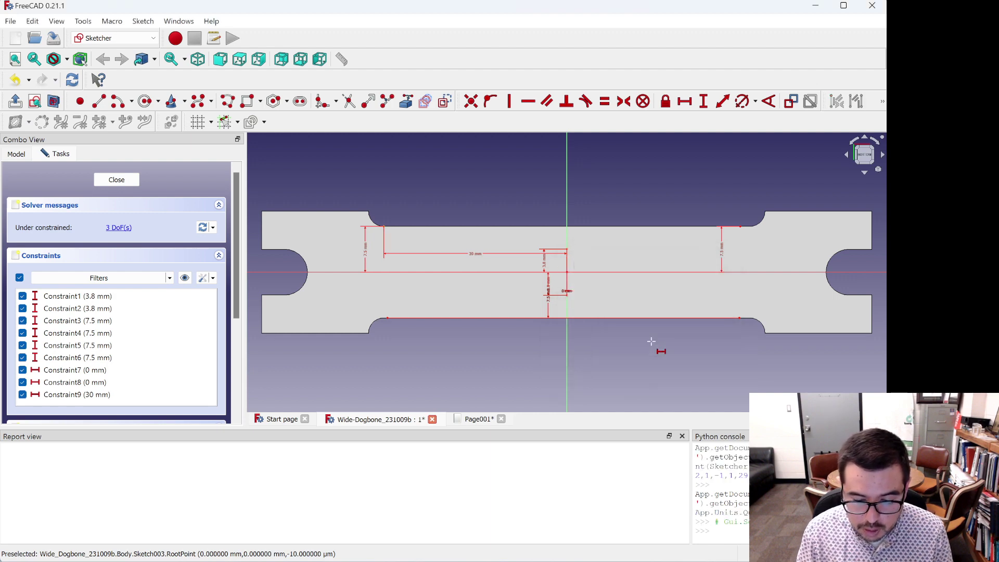
- Constrain the horizontal distance between the origin and the point near the lower-left fillet to 30 mm
click(567, 271)
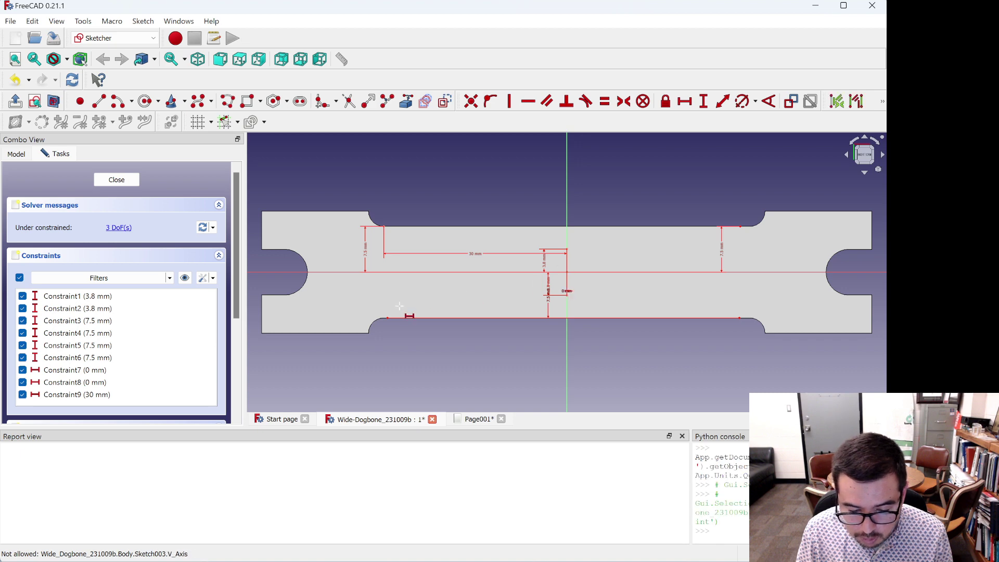
click(386, 318)
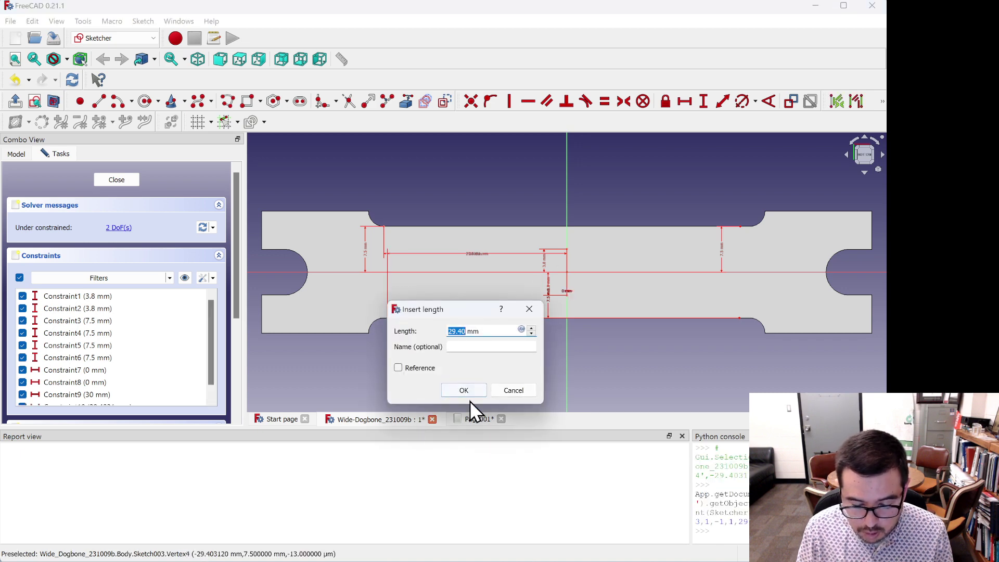
text(30)
key(Return)
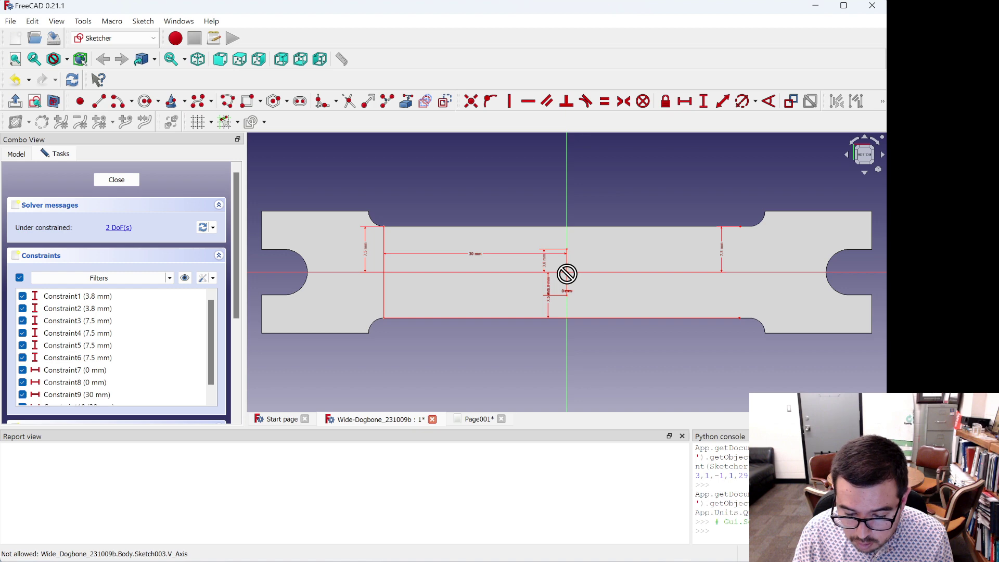
- Constrain the horizontal distance between the origin and the point near the upper-right fillet to 30 mm
click(740, 227)
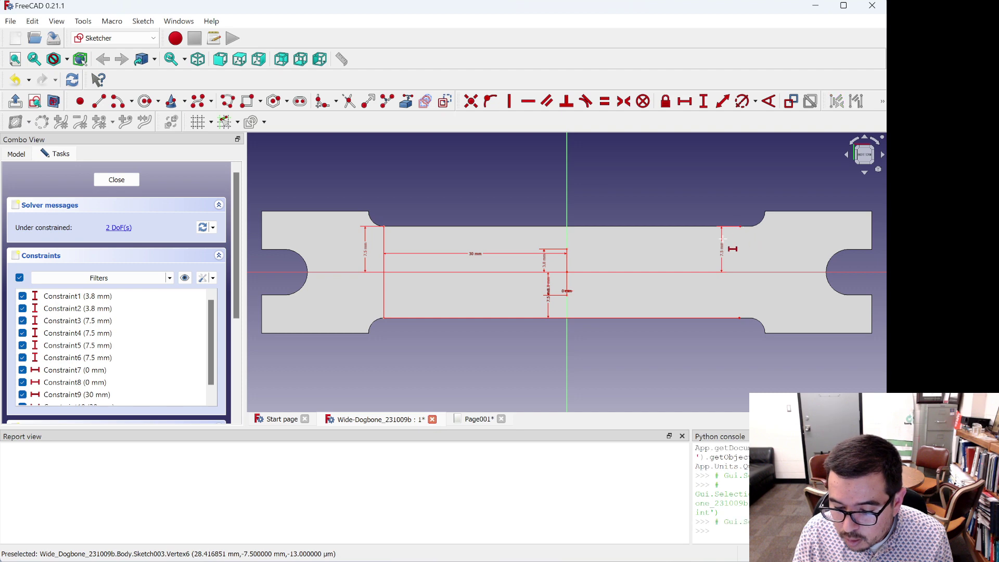
click(567, 270)
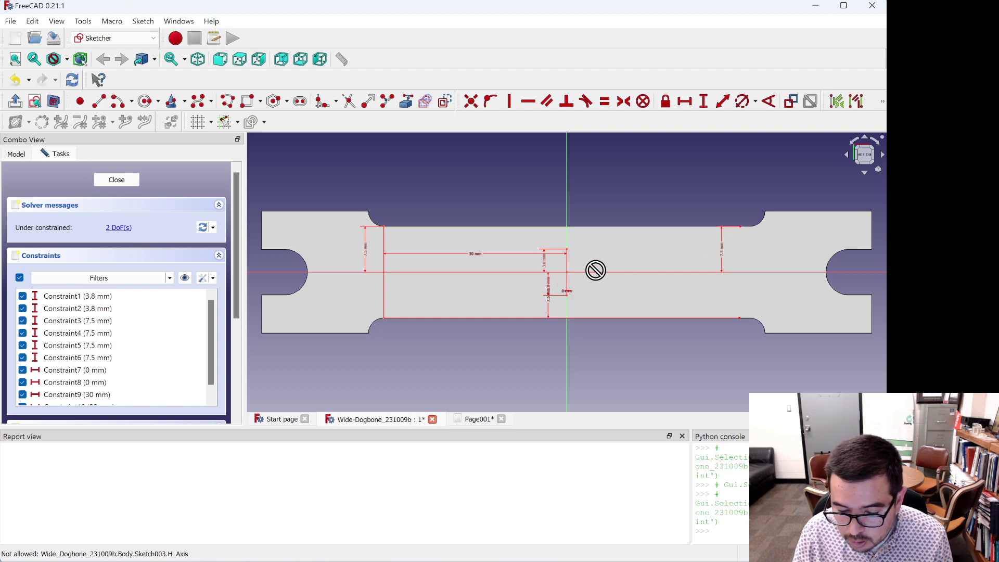
click(740, 227)
text(30)
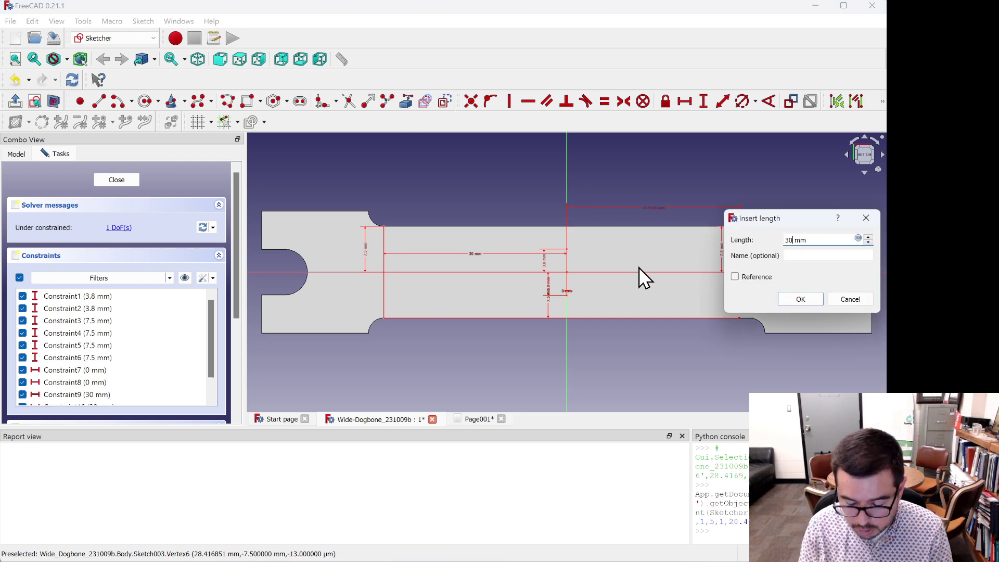
key(Return)
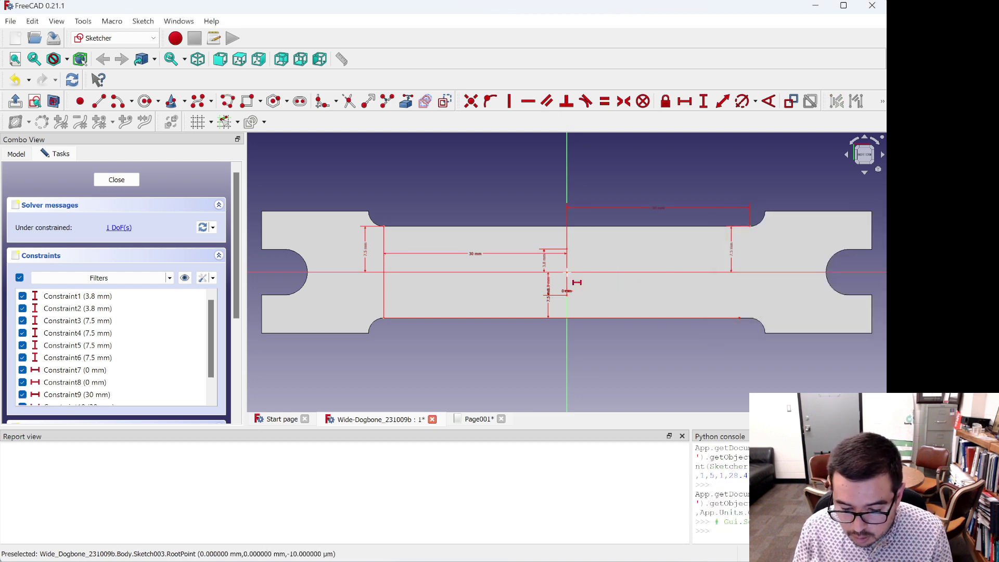
- Constrain the horizontal distance between the origin and the point near the lower-right fillet to 30 mm
click(567, 290)
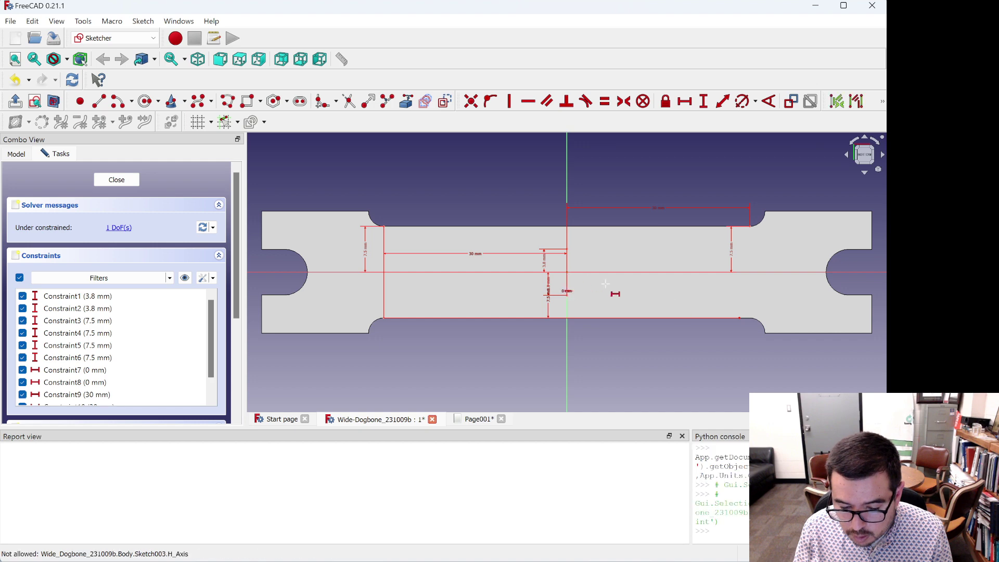
click(738, 317)
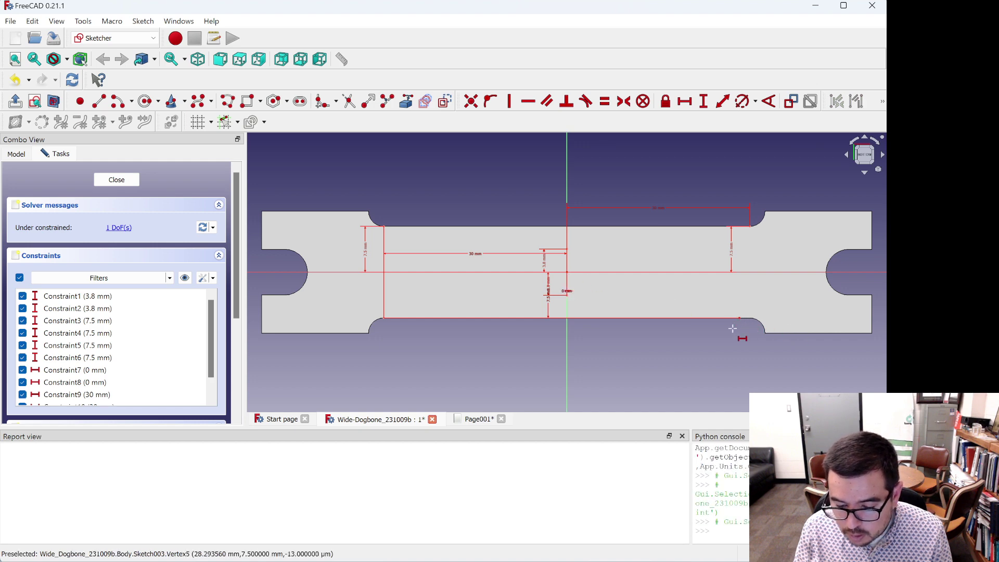
click(567, 272)
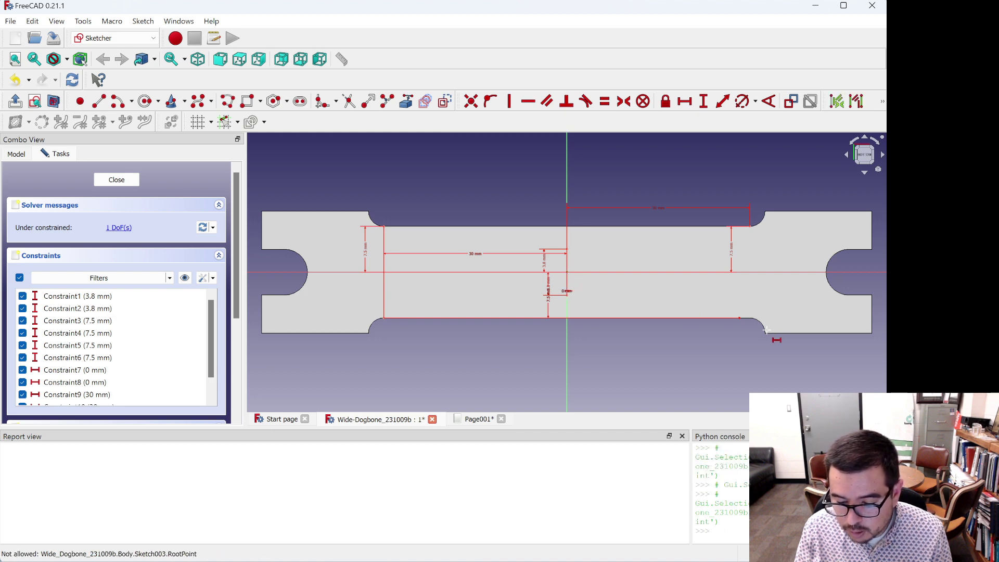
click(739, 317)
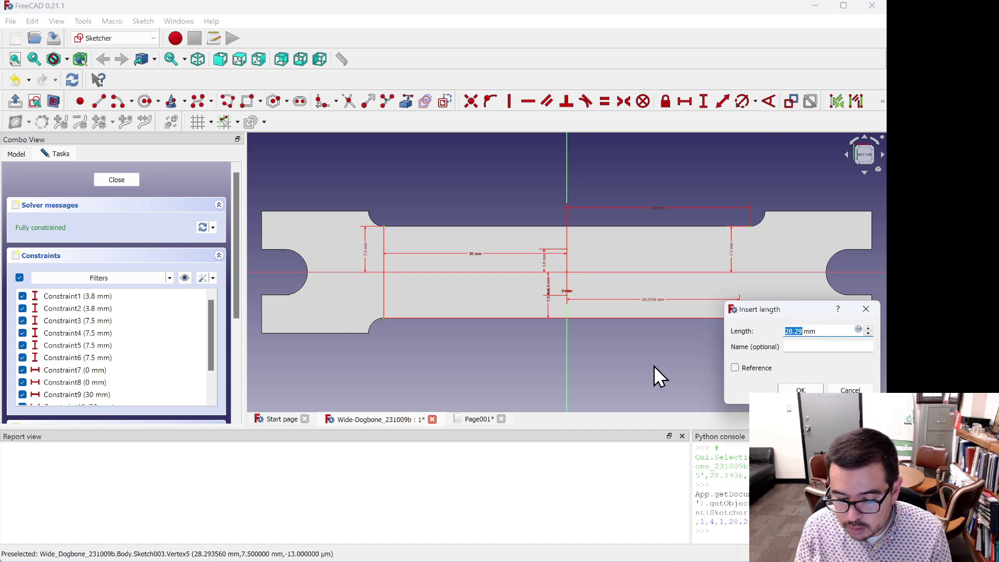
text(30)
key(Return)
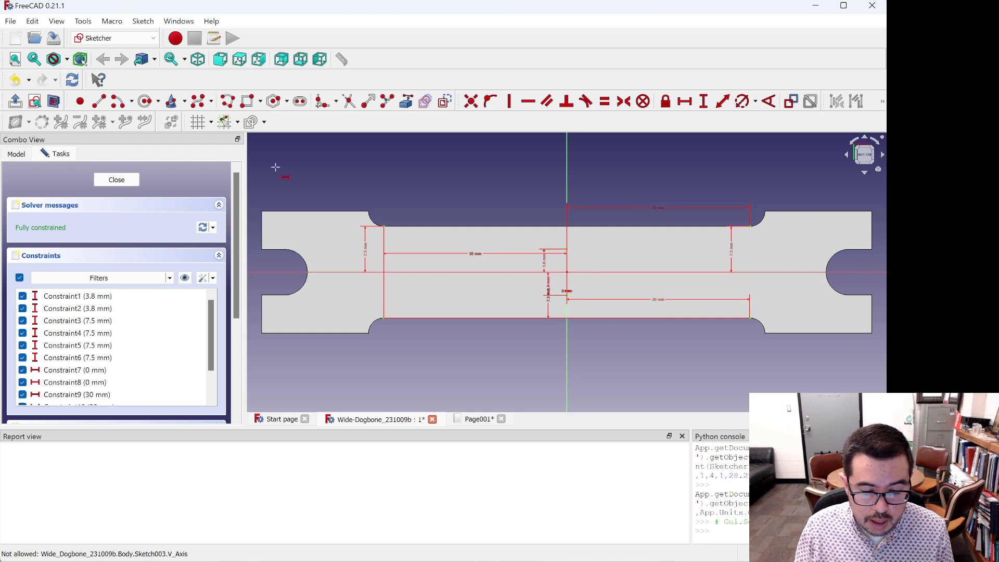
- Draw a three-rim-point circle through the upper-left, upper middle and upper-right sketch points
click(160, 102)
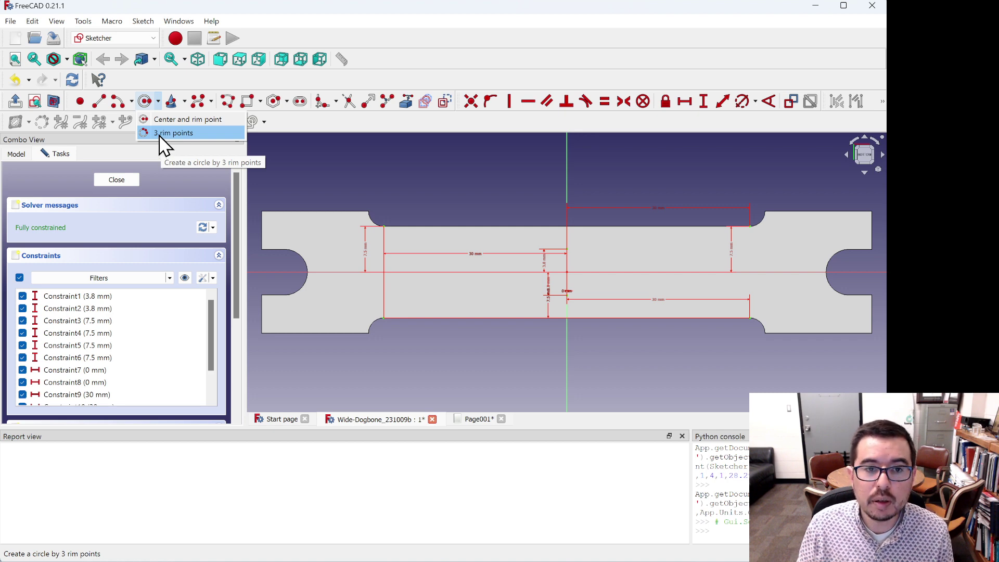
click(161, 135)
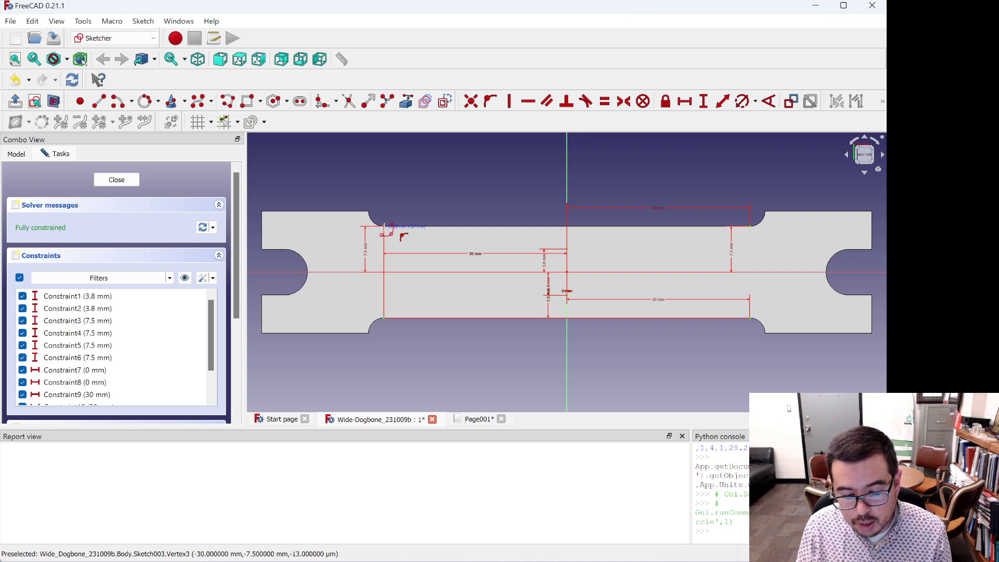
click(386, 228)
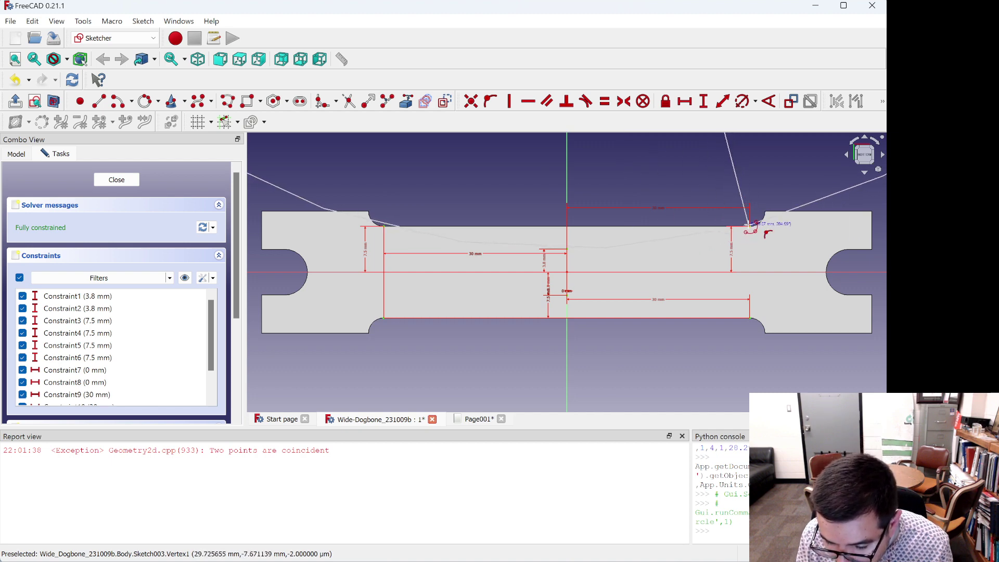
click(752, 225)
right_click(751, 225)
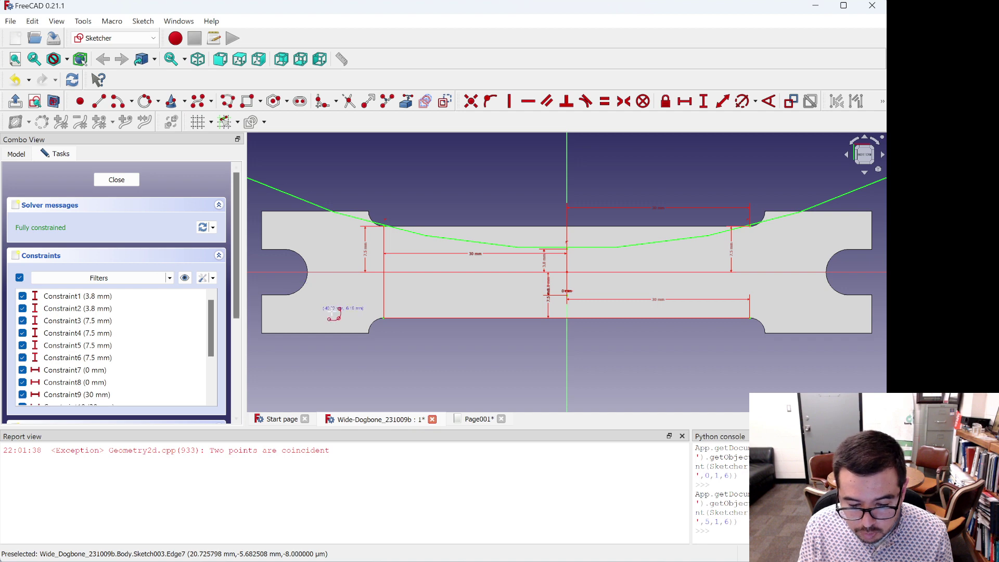
- Draw a second three-rim-point circle through the lower-left, lower middle and lower-right sketch points
click(386, 319)
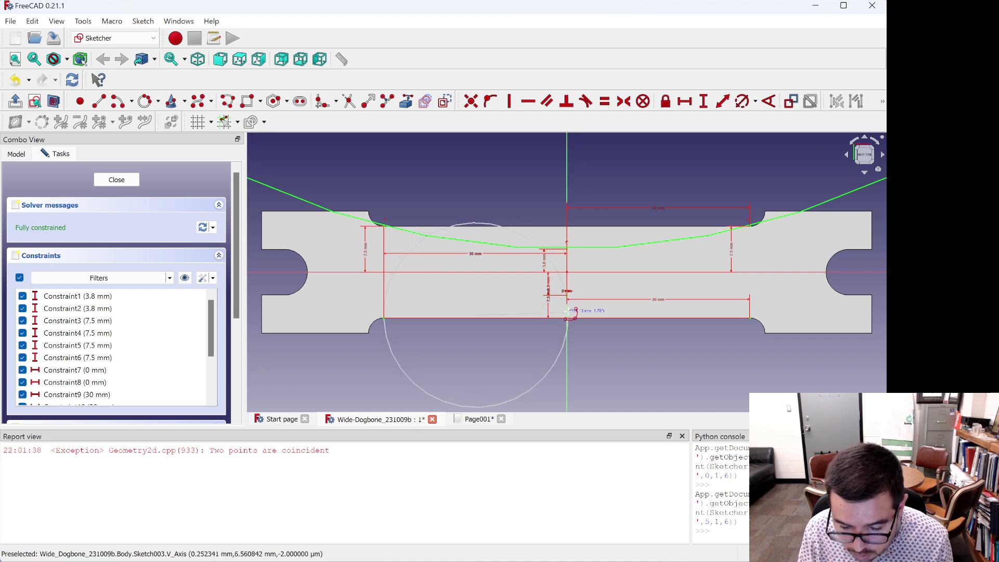
click(568, 295)
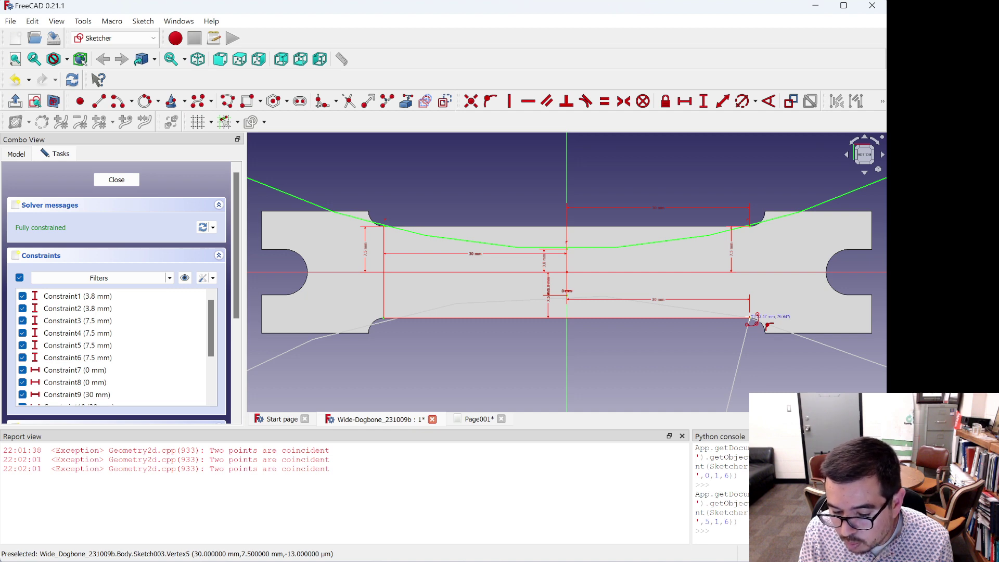
click(751, 318)
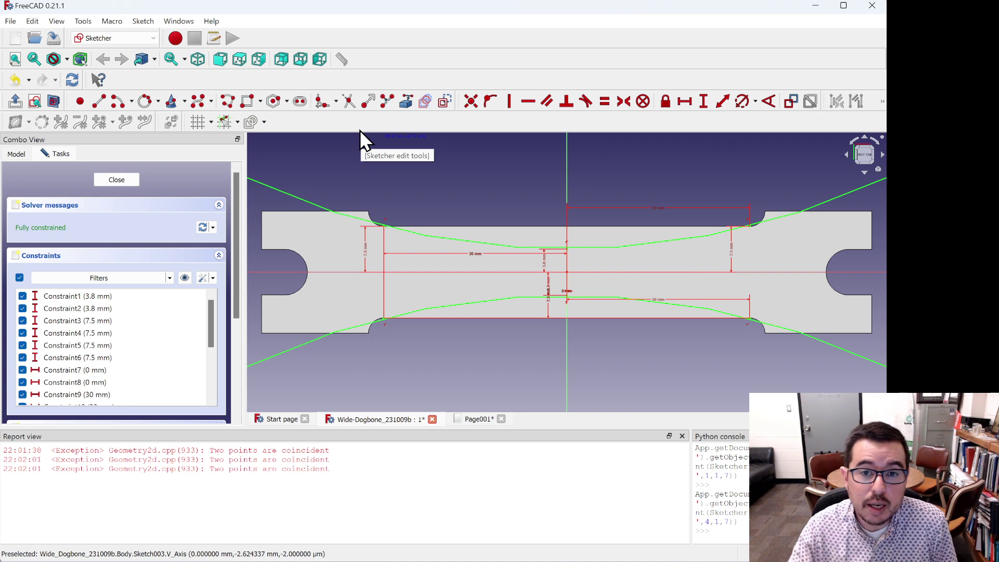
- Close the sketch and cut its two circles out of the dogbone with a 5 mm Pocket
click(104, 183)
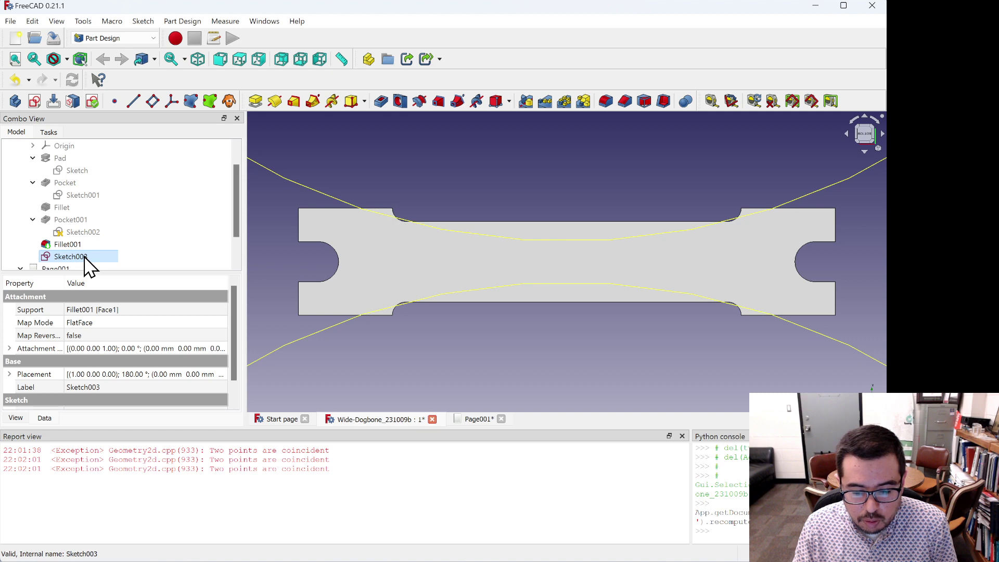
click(380, 103)
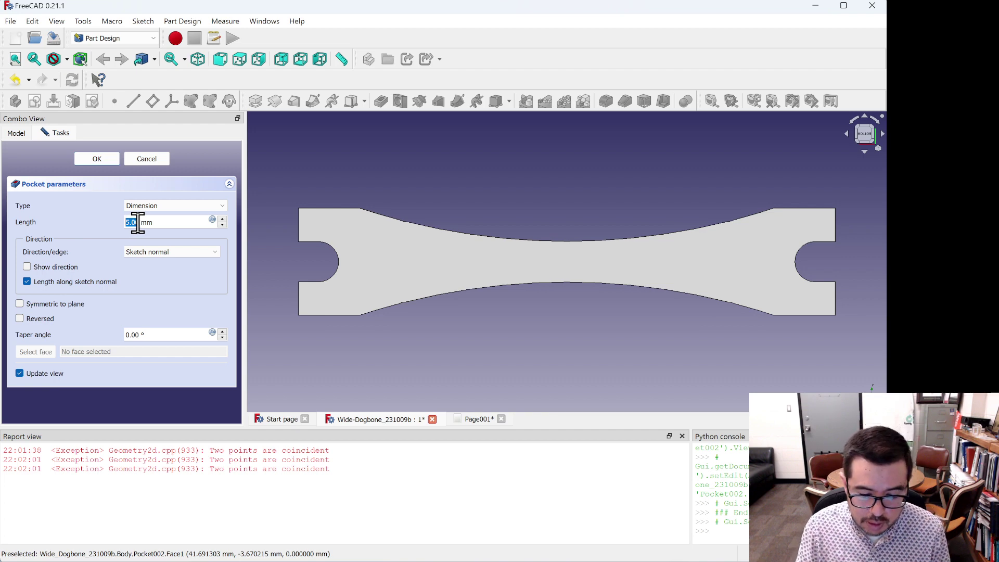
click(99, 158)
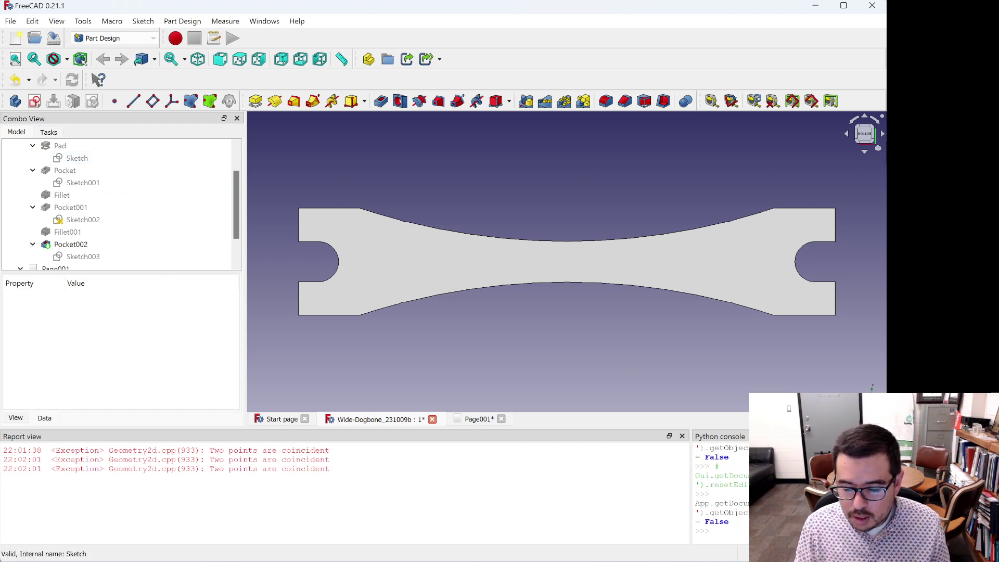
- Inspect the dogbone's thickness in a tilted view and check the length setting of its base Pad without changing it
click(865, 117)
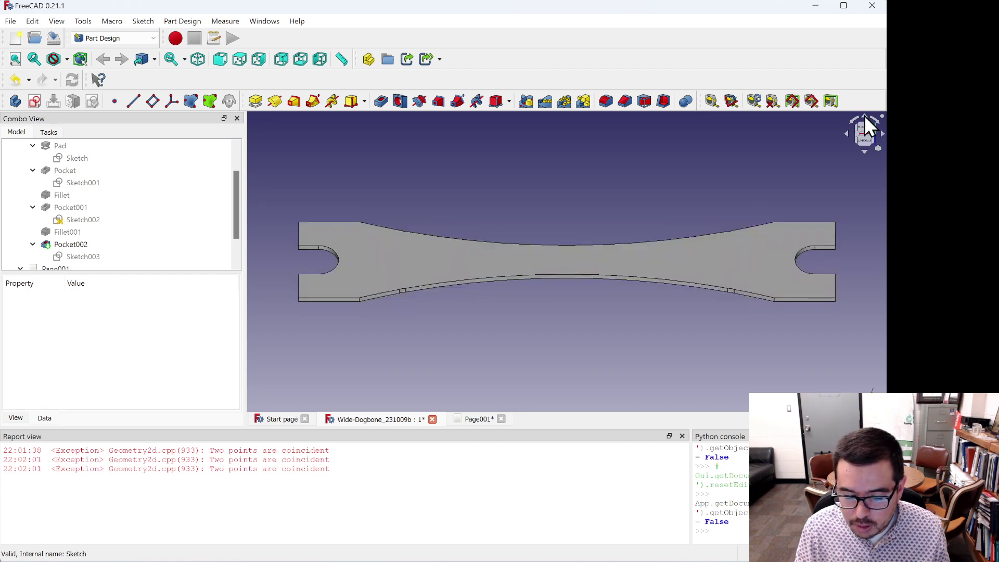
click(865, 150)
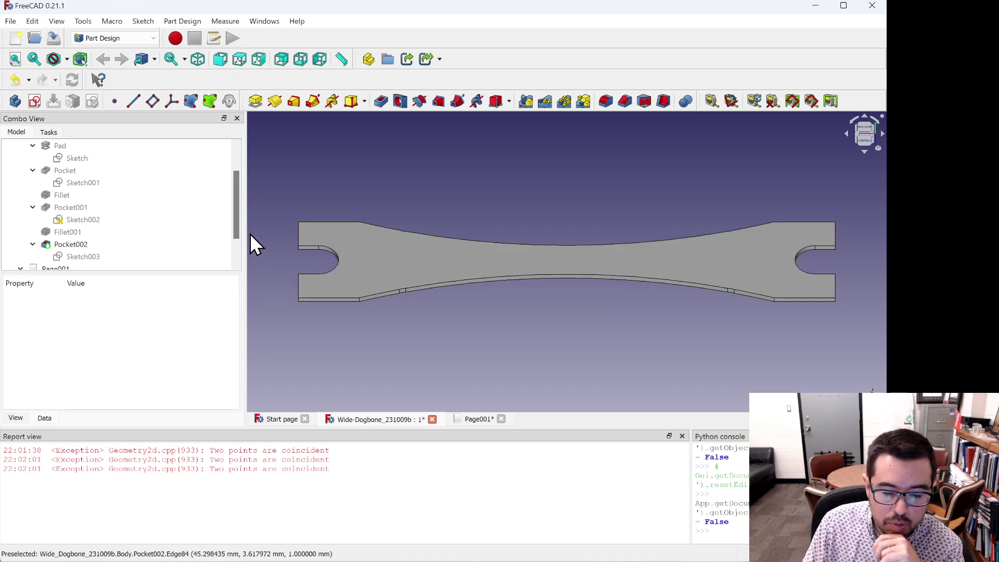
drag(239, 231, 240, 180)
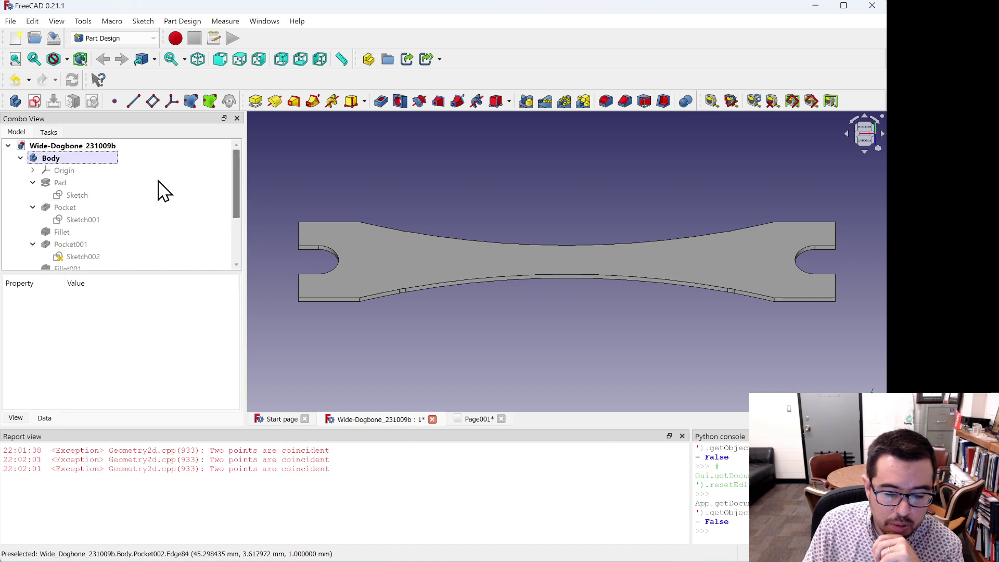
click(57, 186)
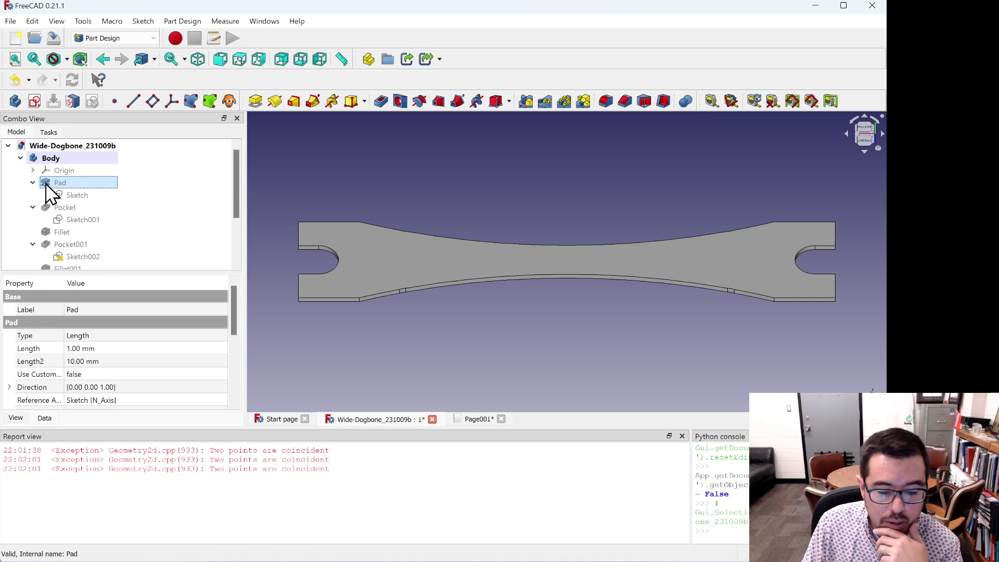
double_click(45, 182)
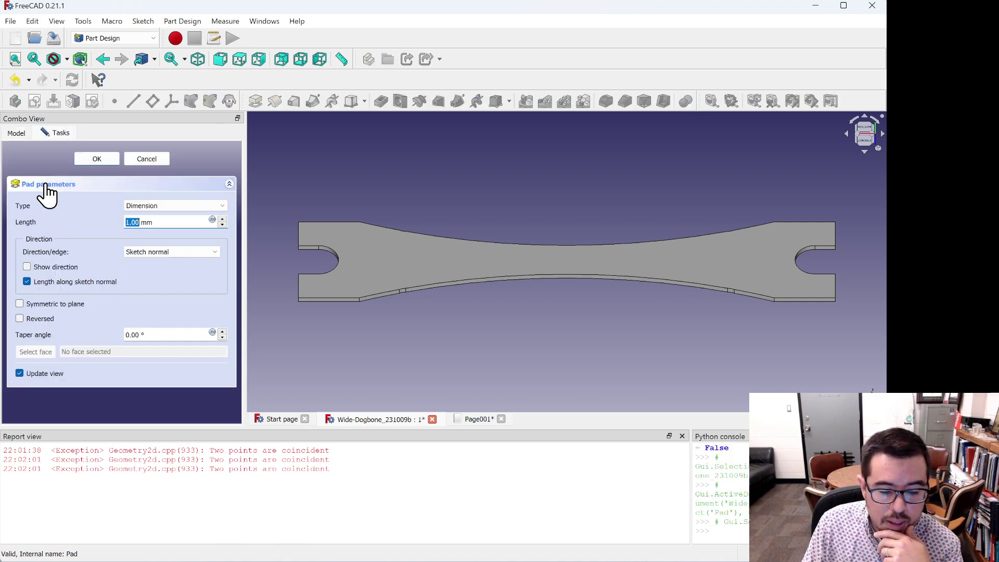
click(138, 161)
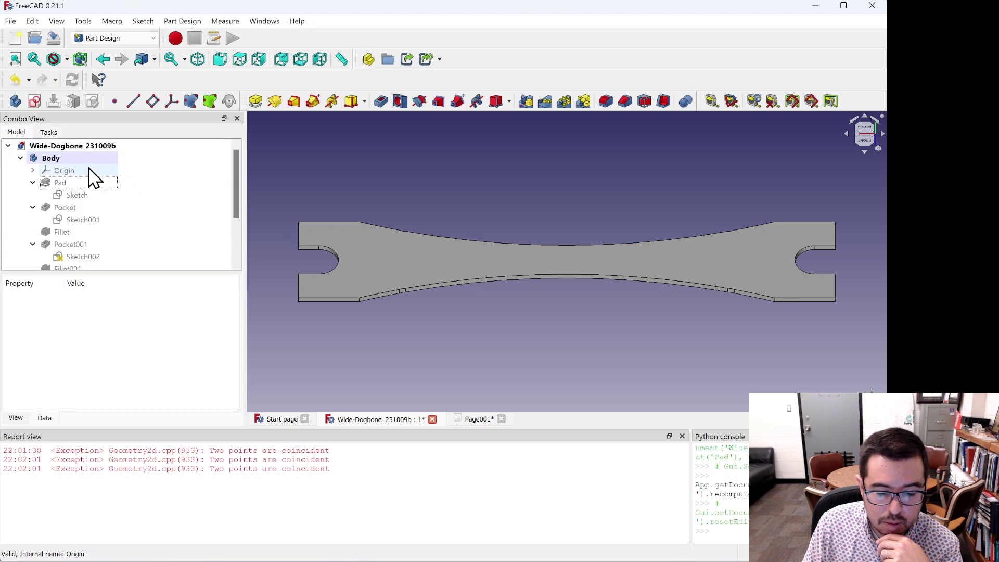
- Set the length of the dogbone's base Pad to 0.3 mm and check the thinned part from the side
double_click(46, 183)
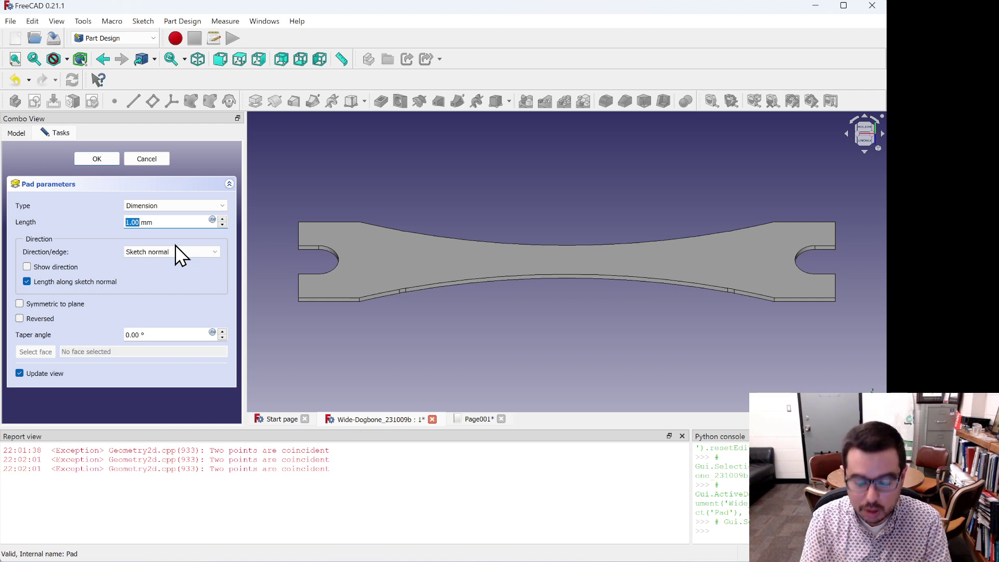
text(0.3)
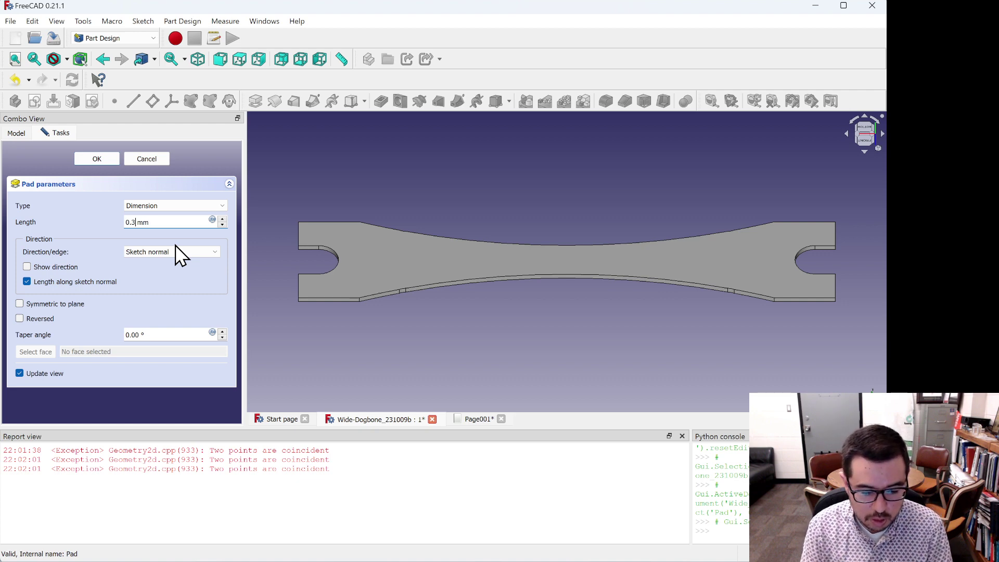
key(Return)
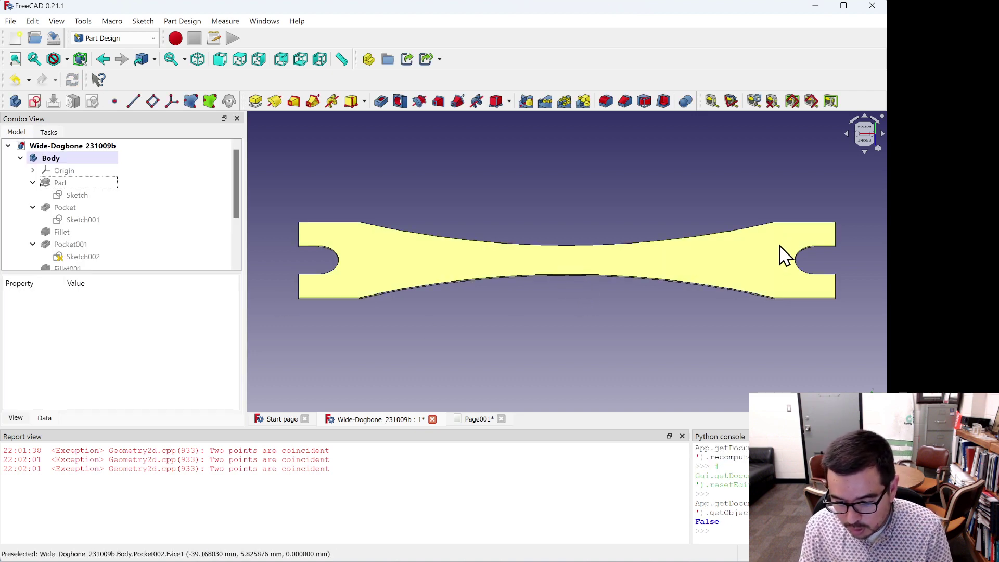
click(865, 117)
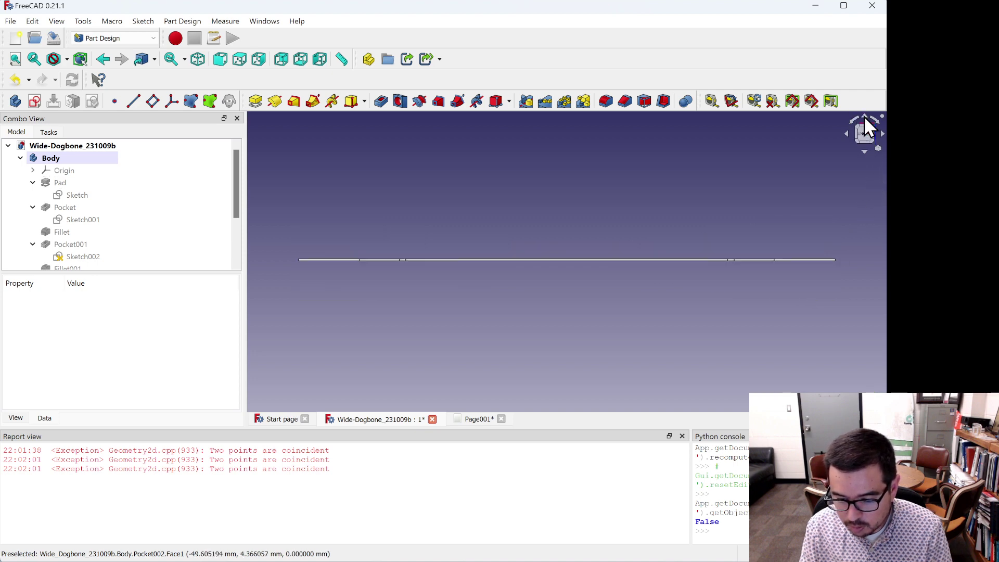
click(864, 151)
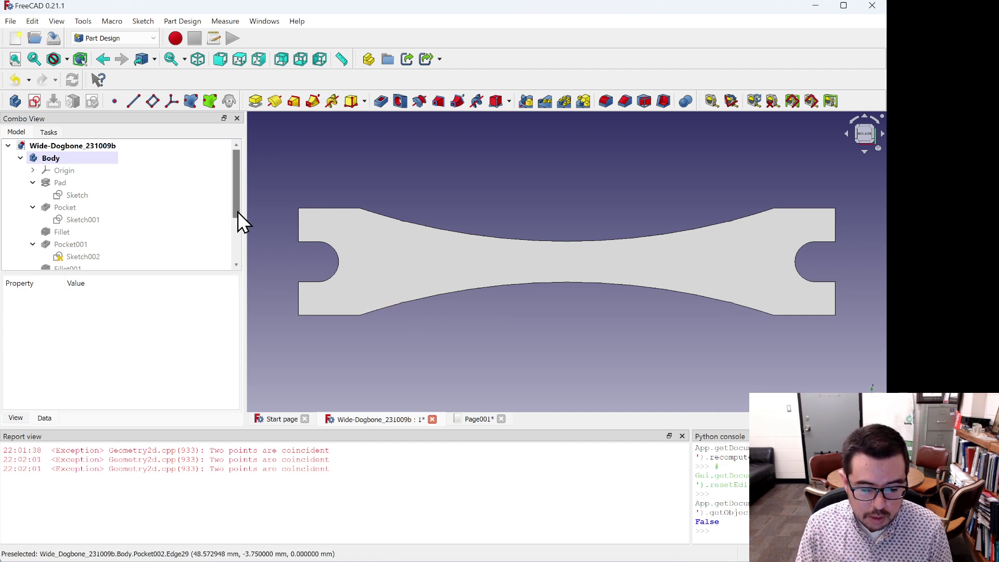
drag(237, 211, 250, 176)
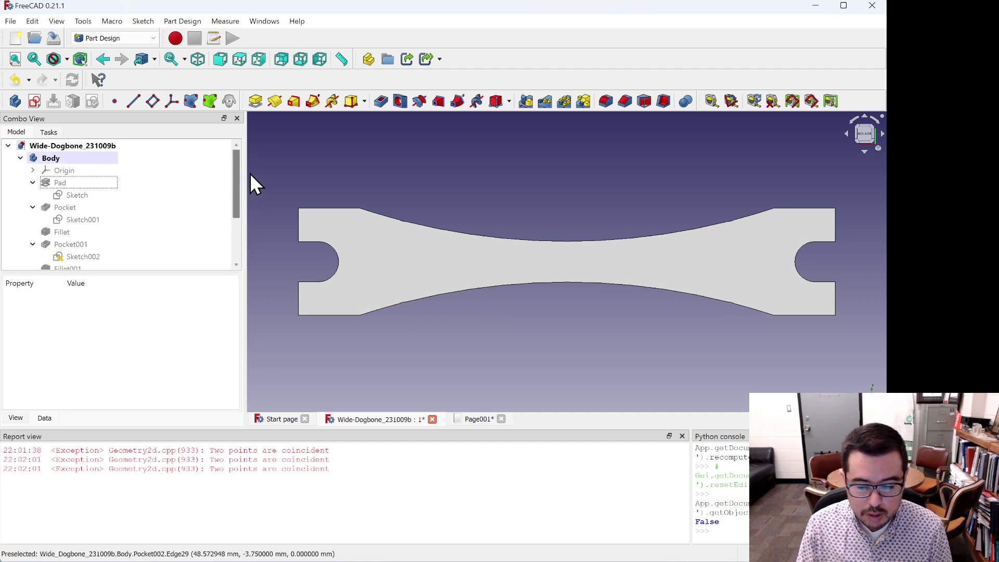